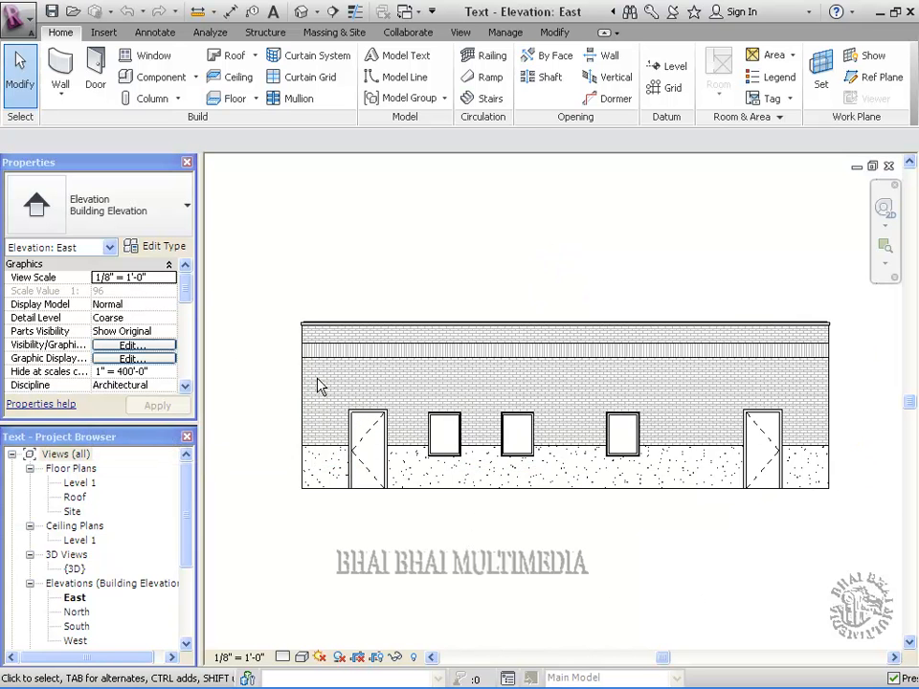
Review the text type properties of 1/4" Arial and close them without changes.
scroll(319, 385, up, 4)
middle_drag(372, 345, 574, 358)
scroll(557, 340, down, 1)
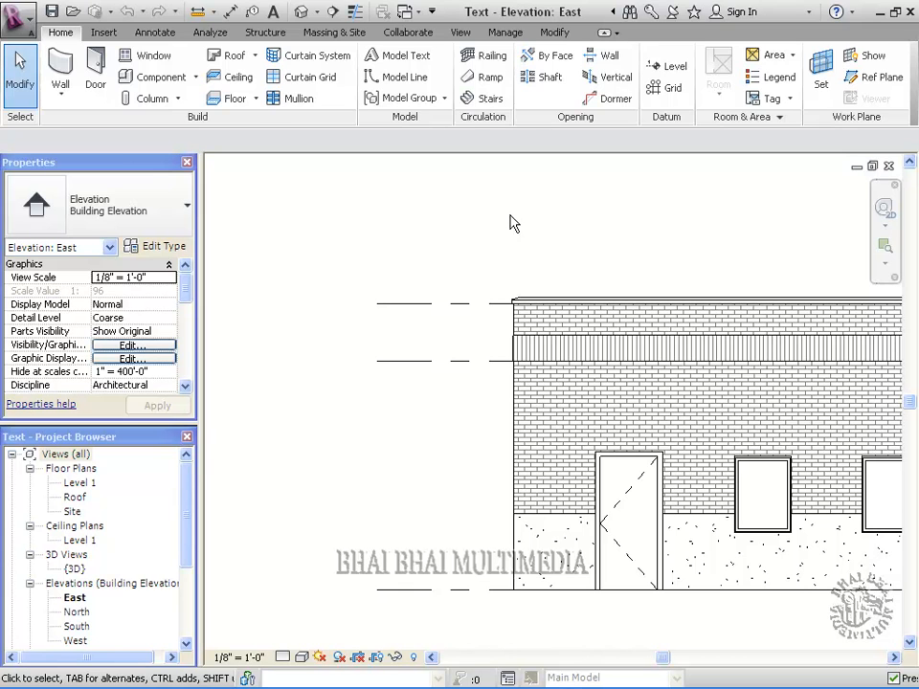
click(155, 32)
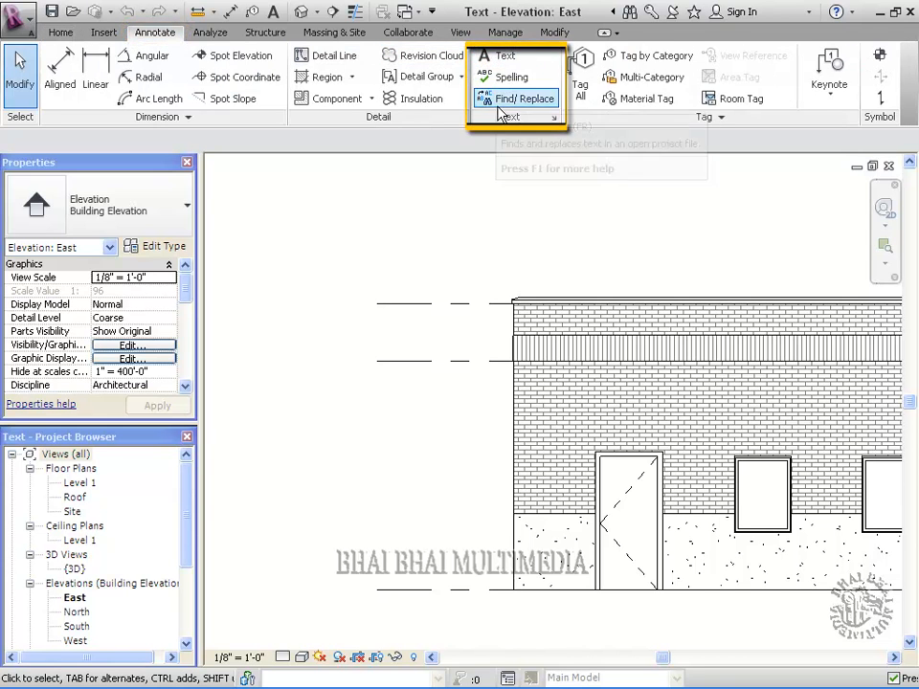
click(553, 117)
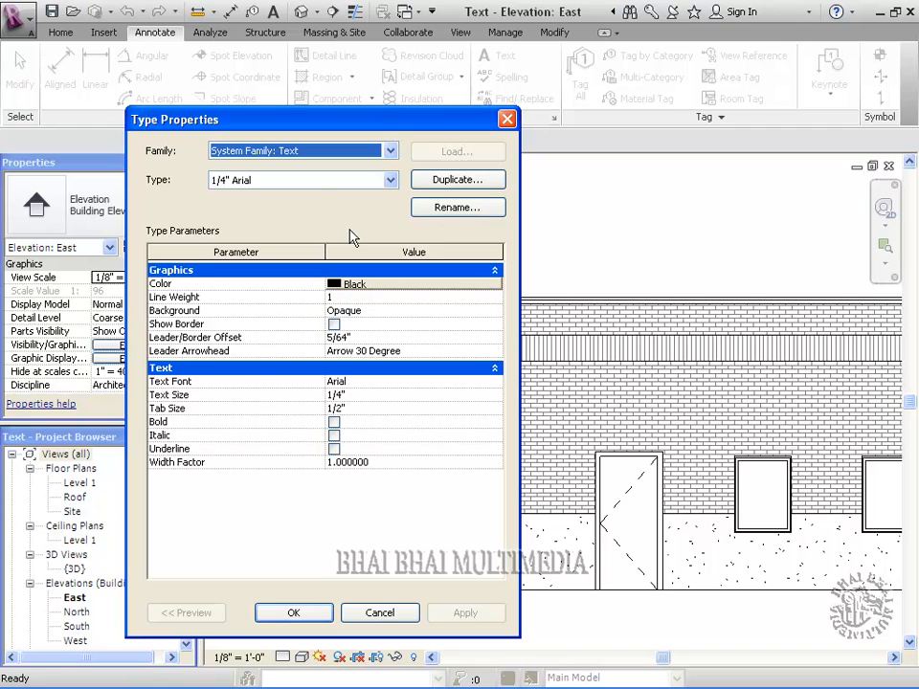
click(380, 613)
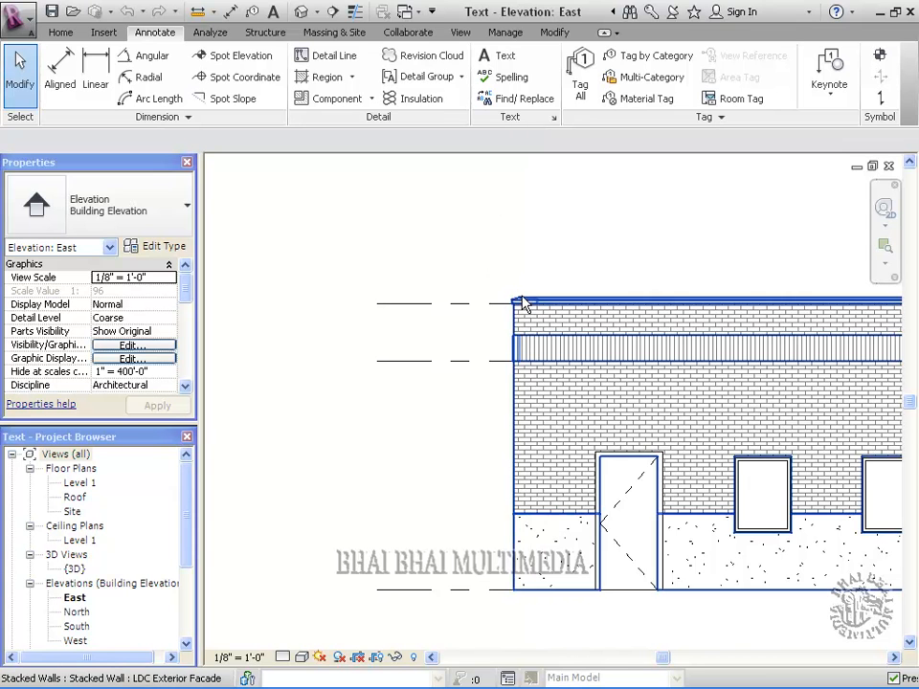
Place a 1/4" Arial text note reading "Parapet" above the upper level line, beside the building's left end.
click(502, 61)
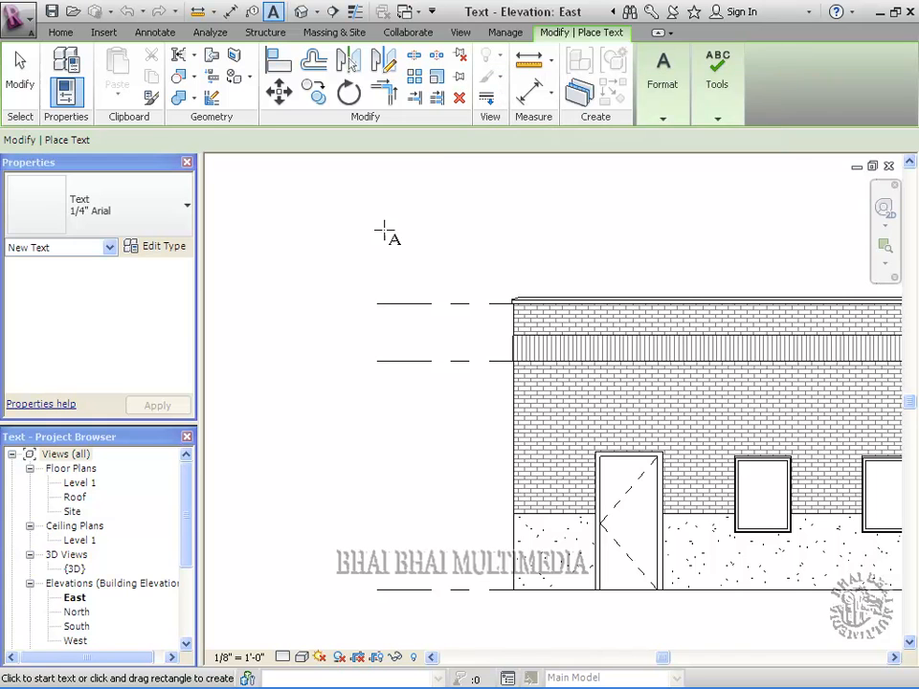
click(303, 233)
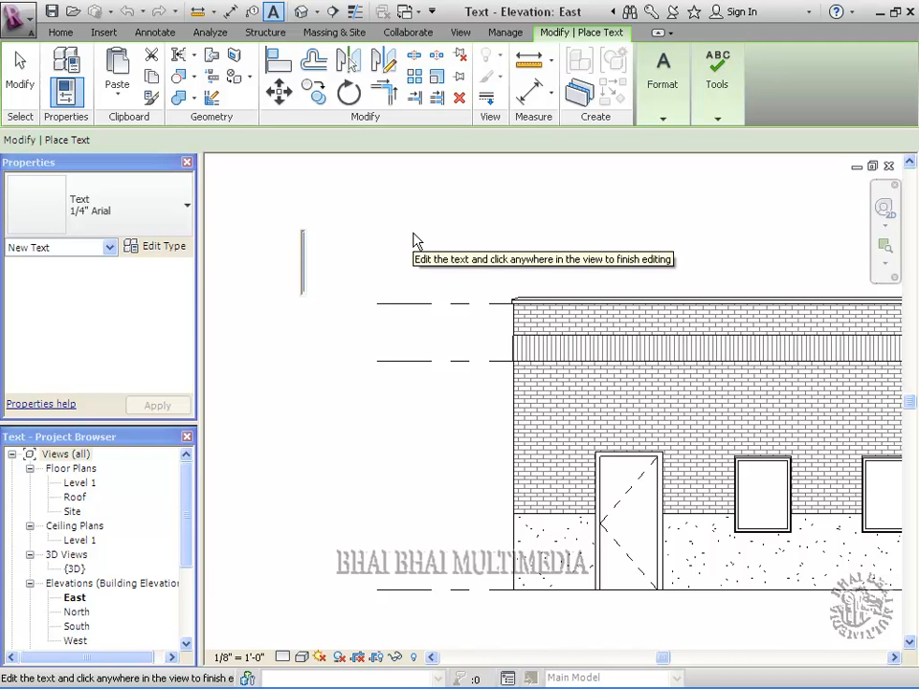
text(P)
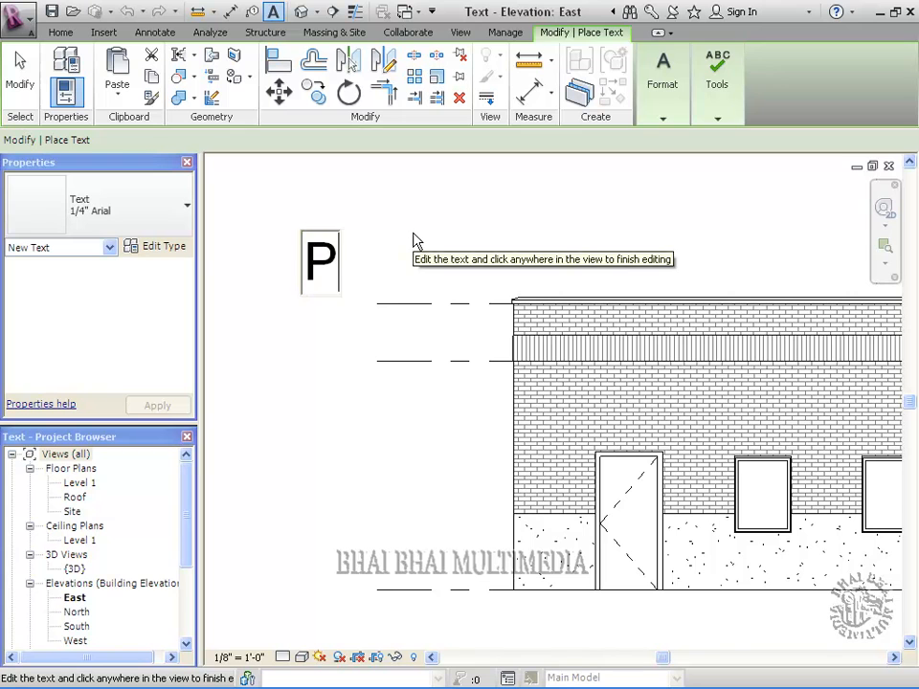
text(arapet)
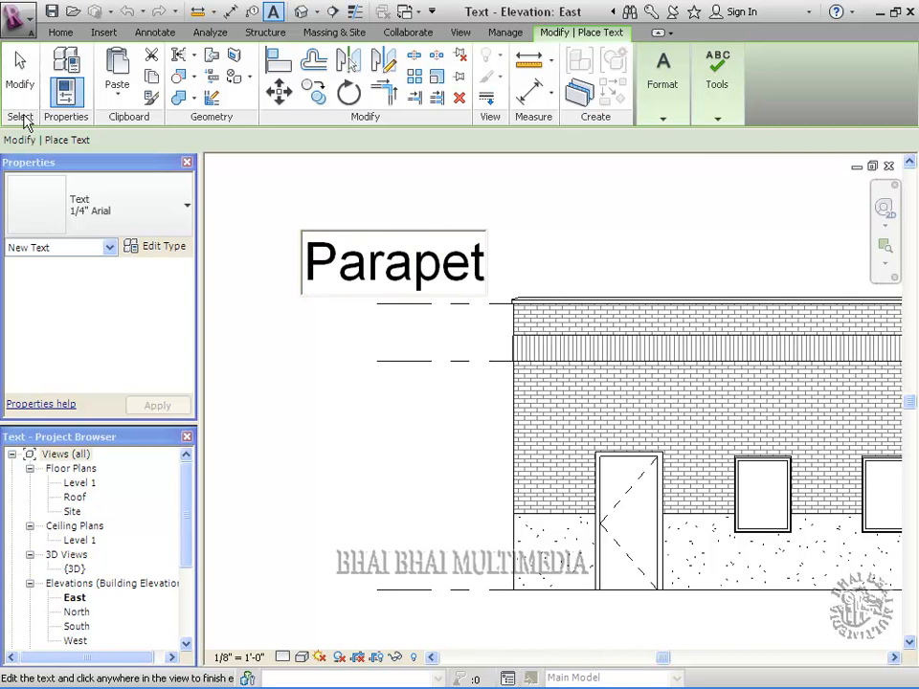
click(19, 71)
Change the Parapet note's text type to 3/32" Arial.
click(369, 261)
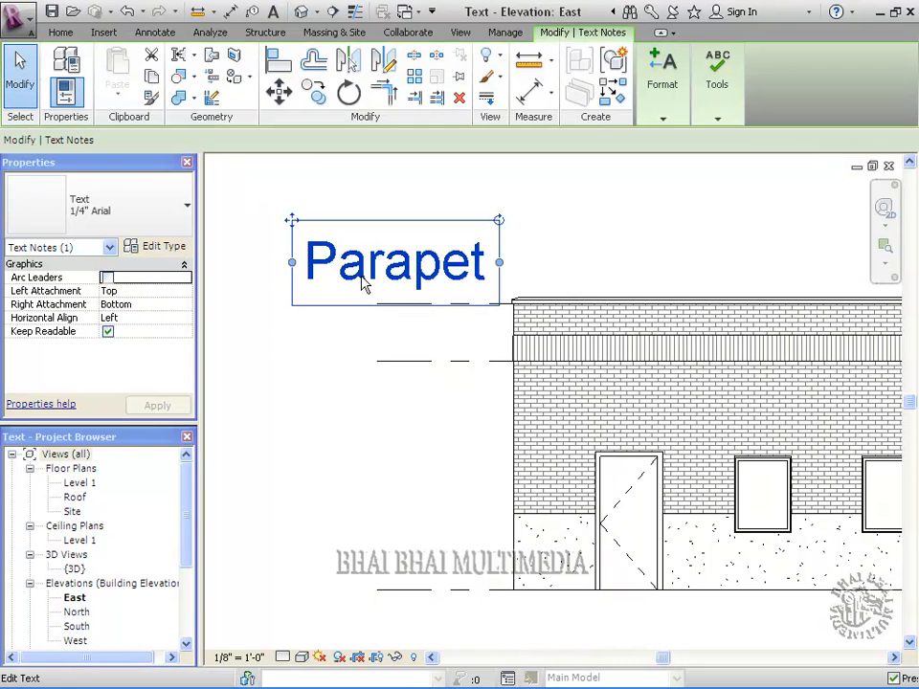
click(185, 215)
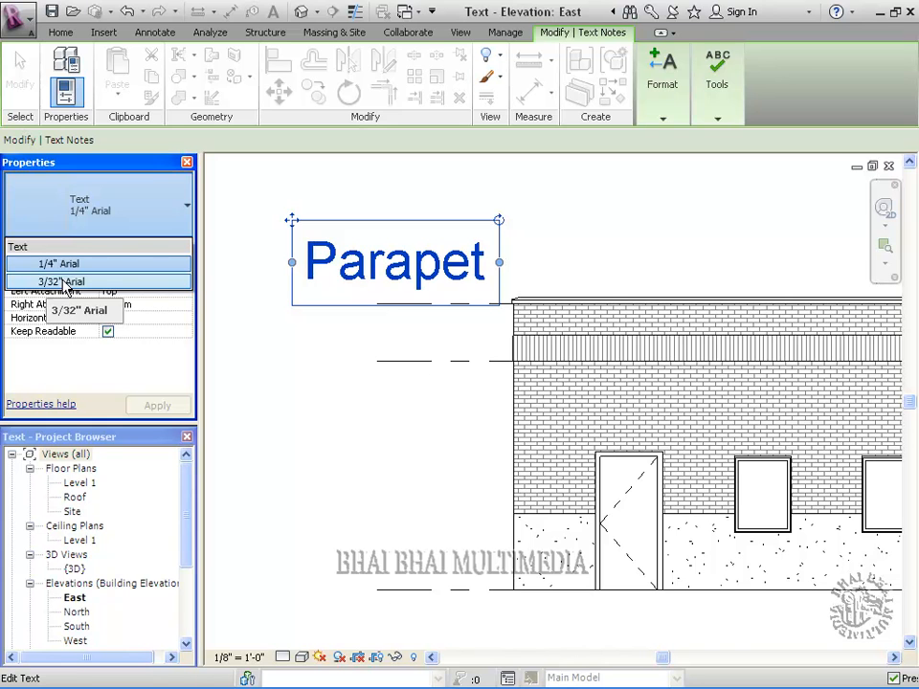
click(63, 283)
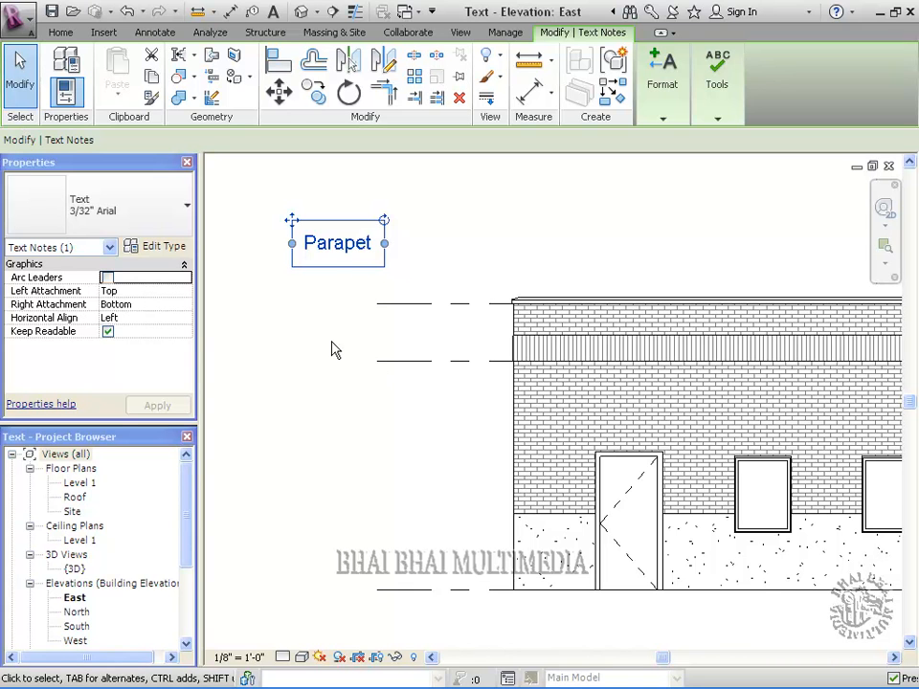
Move the Parapet note a short distance horizontally toward the building, leaving its wording as it is.
click(333, 246)
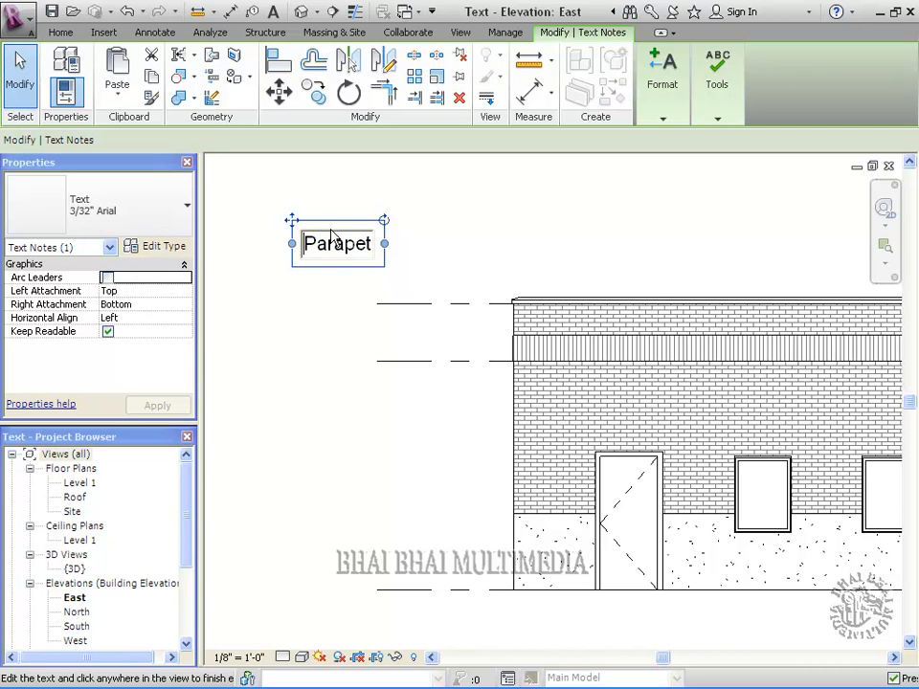
click(331, 222)
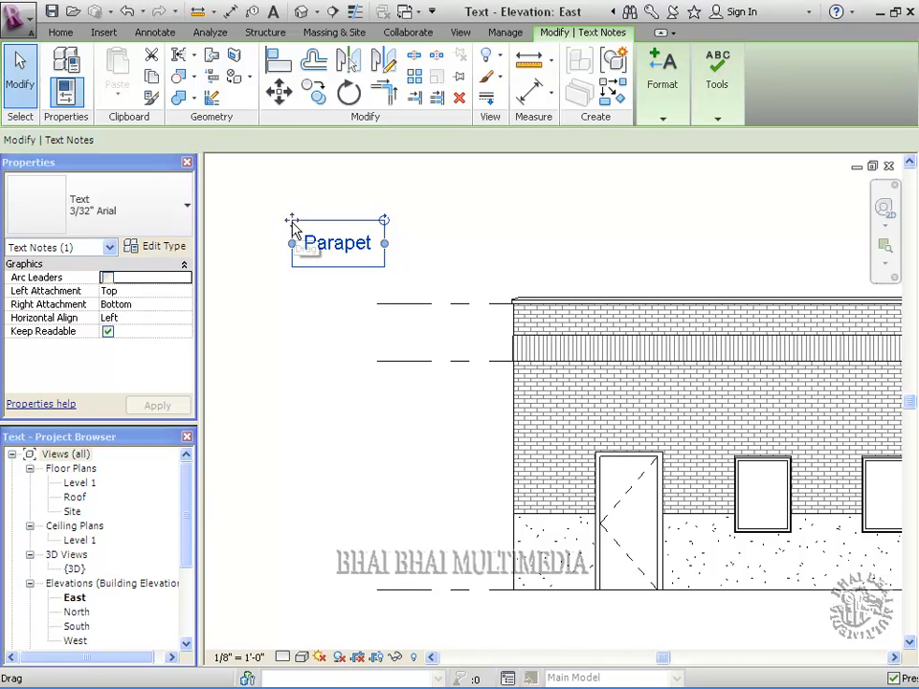
drag(294, 228, 322, 222)
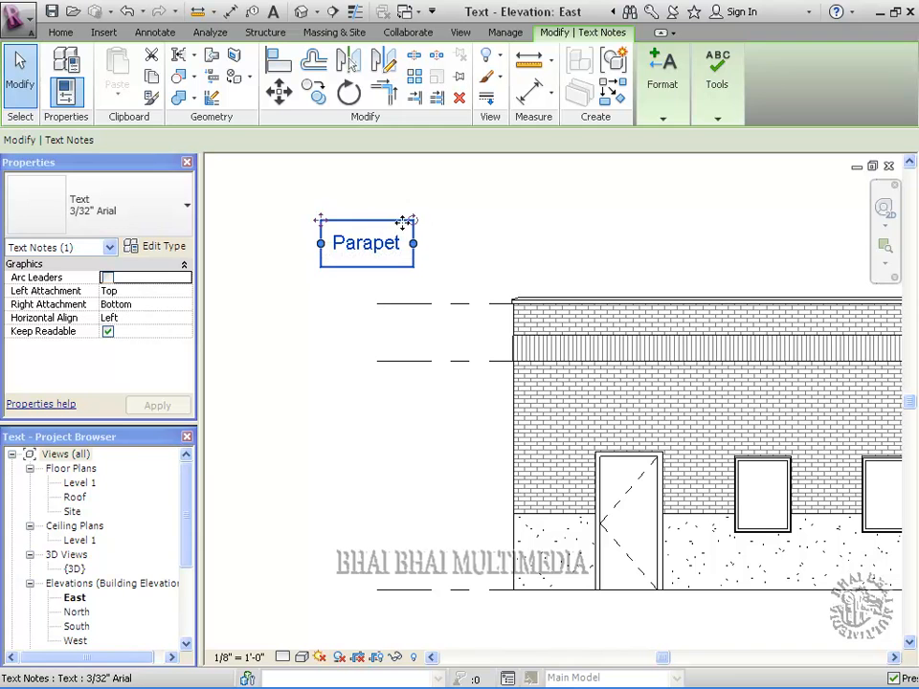
Try rotating the Parapet note counterclockwise and undo the rotation.
drag(412, 221, 383, 198)
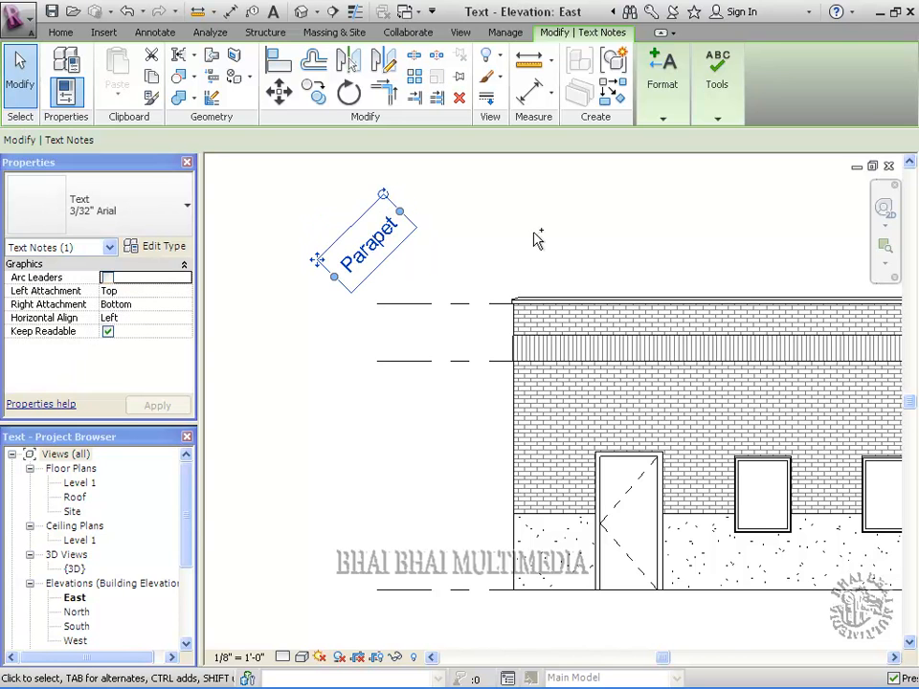
key(ctrl+z)
key(t)
key(x)
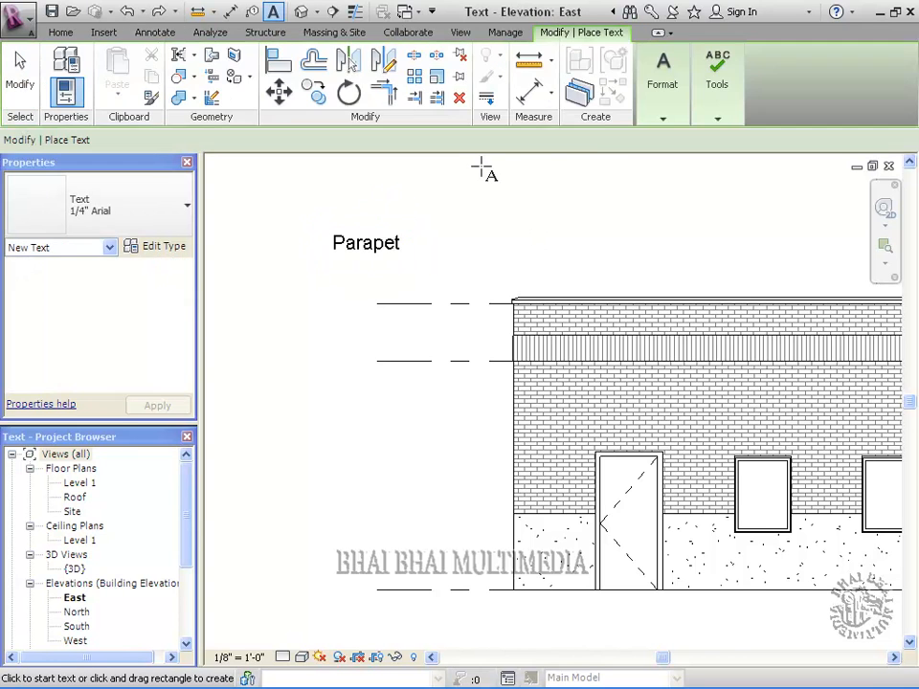
click(663, 118)
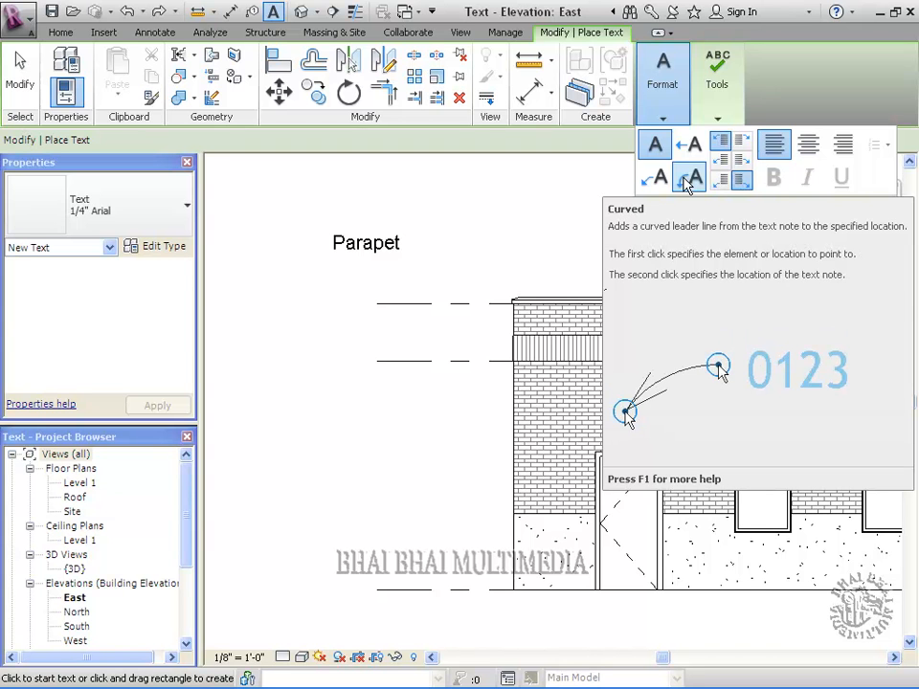
key(Escape)
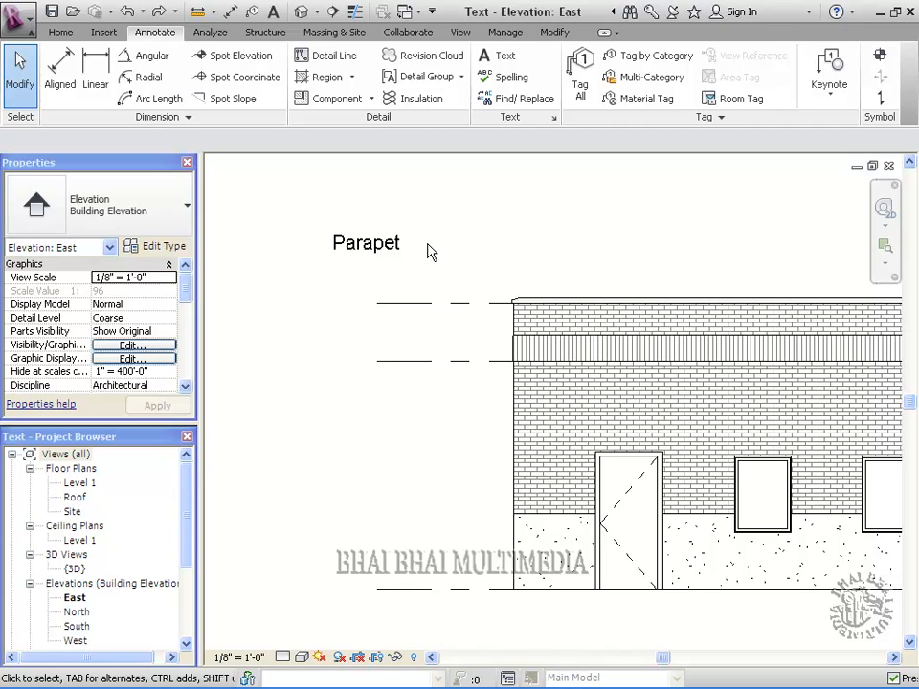
Add a right-side straight leader to the Parapet note, pointing at the parapet top with a horizontal shoulder and angled arrow segment.
click(365, 246)
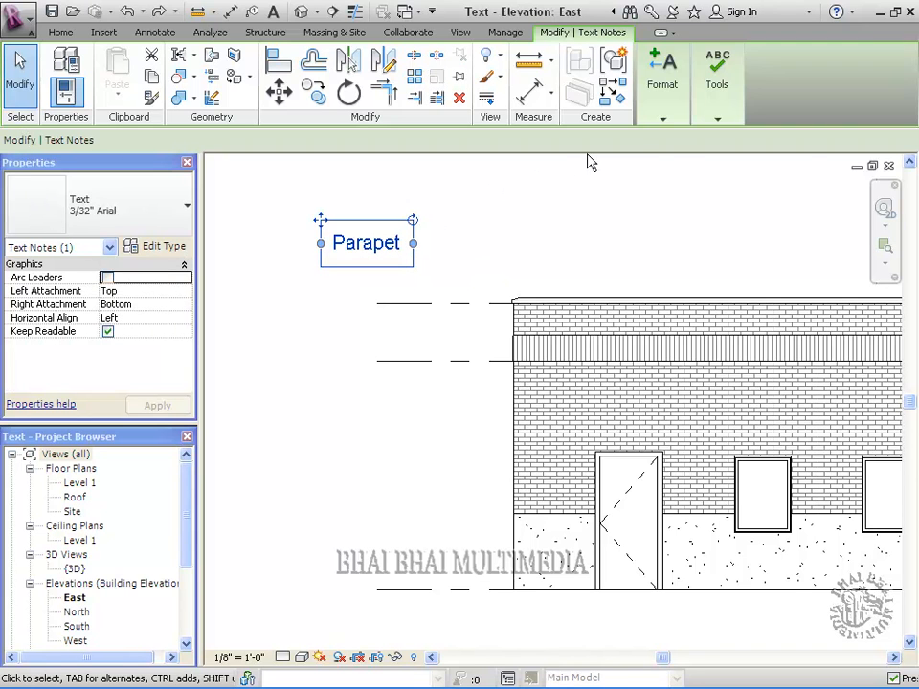
mouse_move(662, 116)
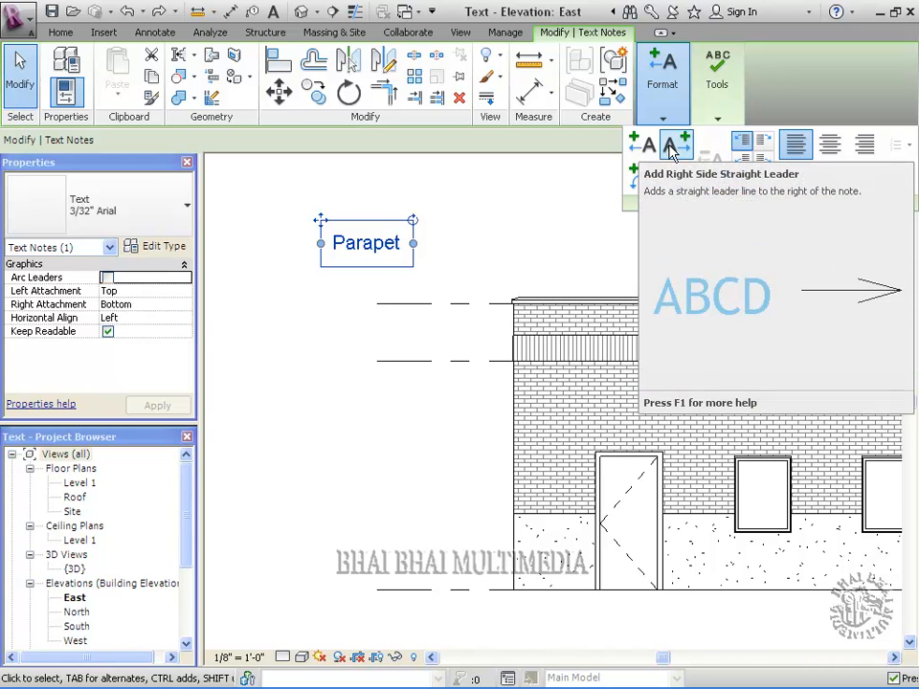
click(671, 148)
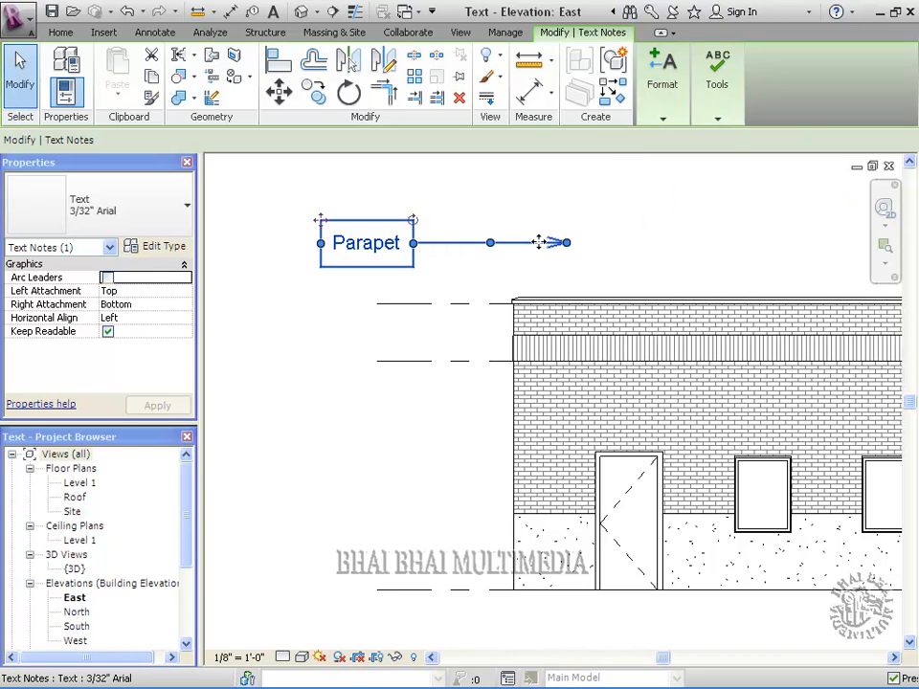
drag(566, 244, 618, 301)
drag(517, 273, 550, 245)
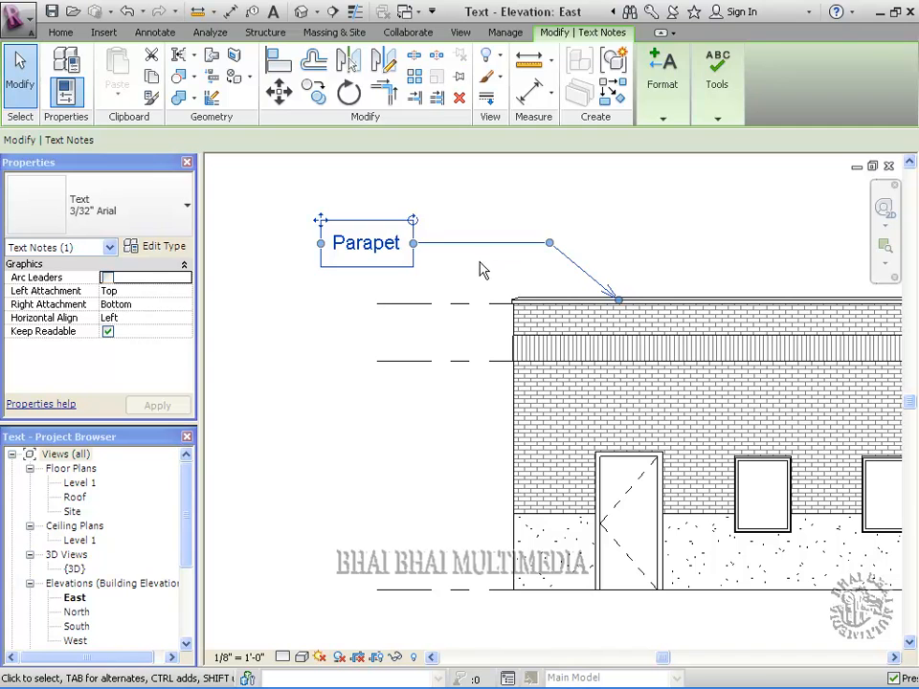
click(452, 269)
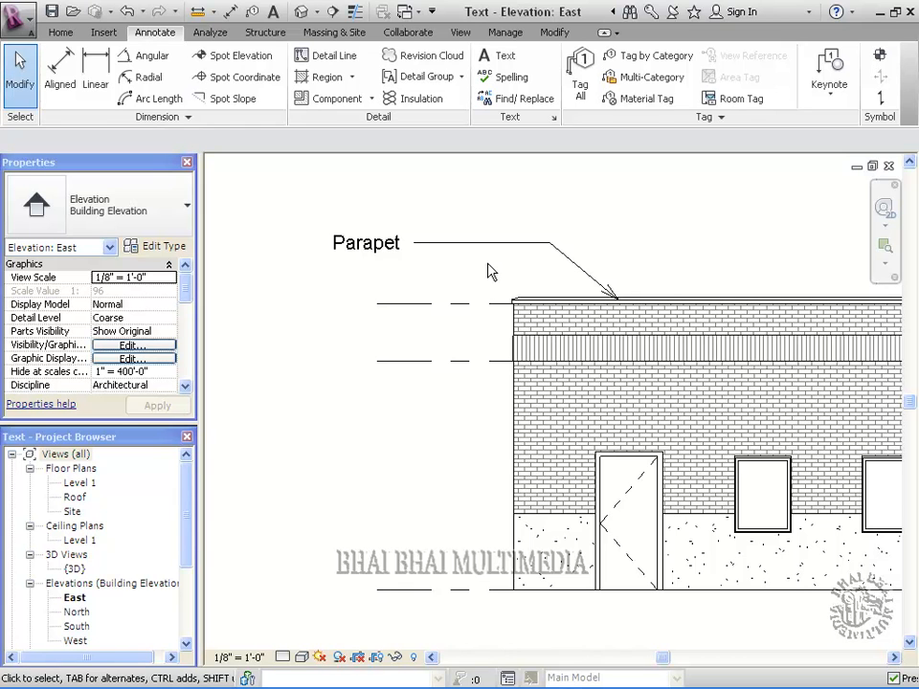
Place a text note "Brick Soldier Course" with a two-segment leader pointing at the vertical brick band, its text below the Parapet note.
click(506, 58)
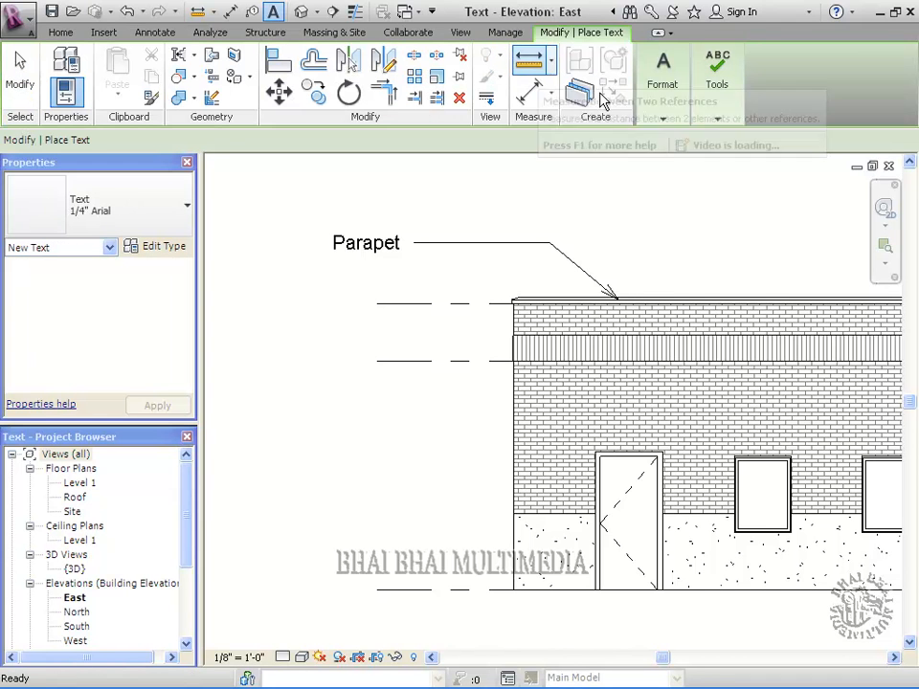
click(669, 121)
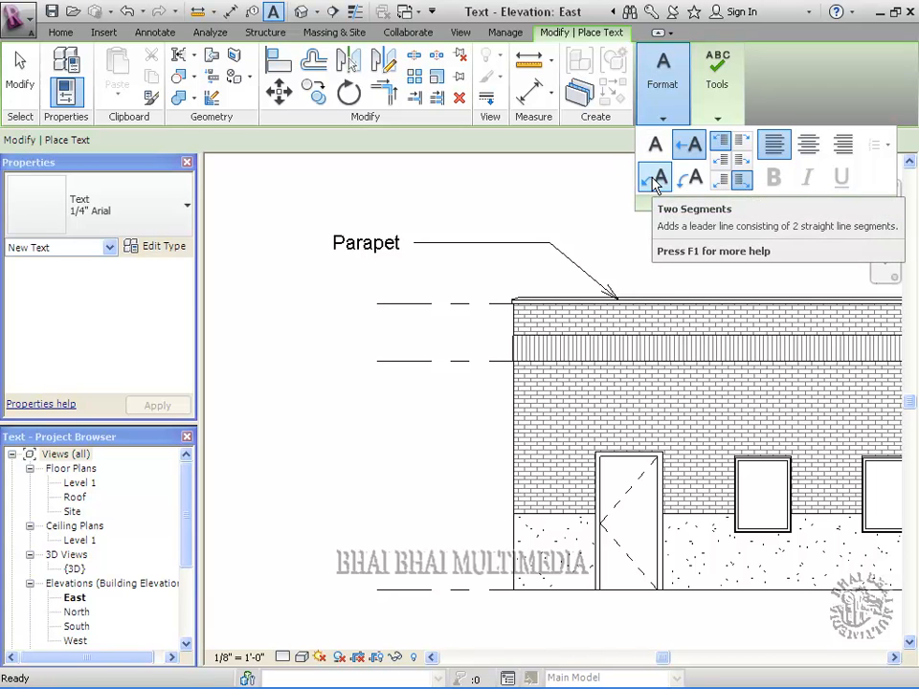
click(655, 179)
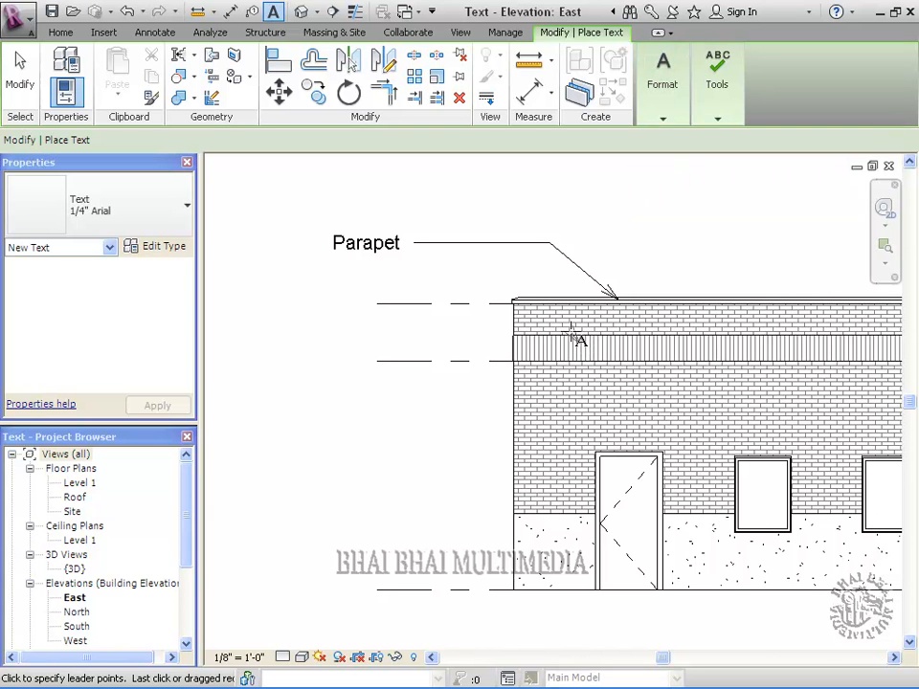
click(522, 273)
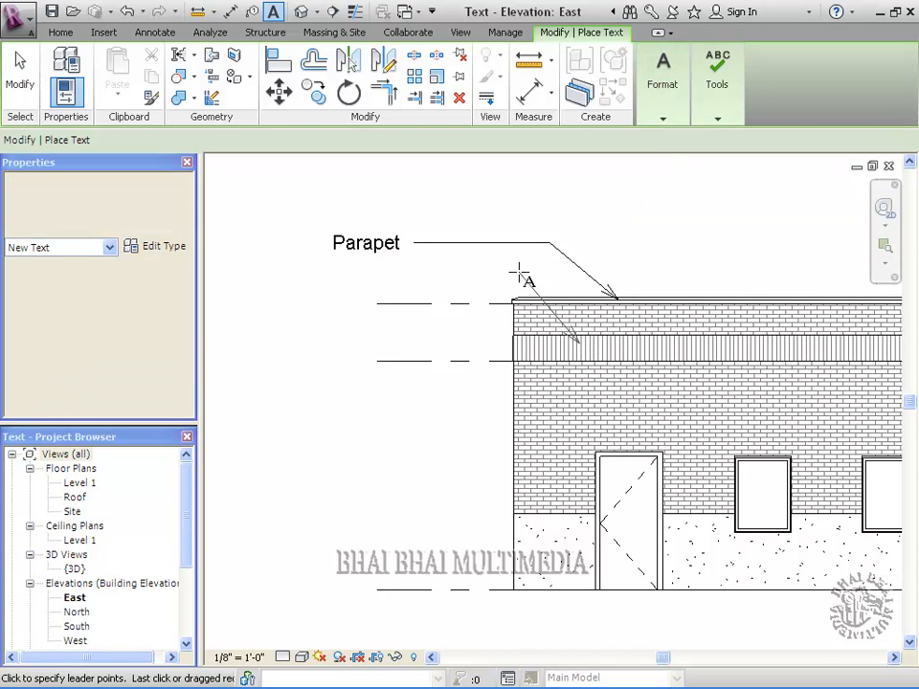
click(411, 275)
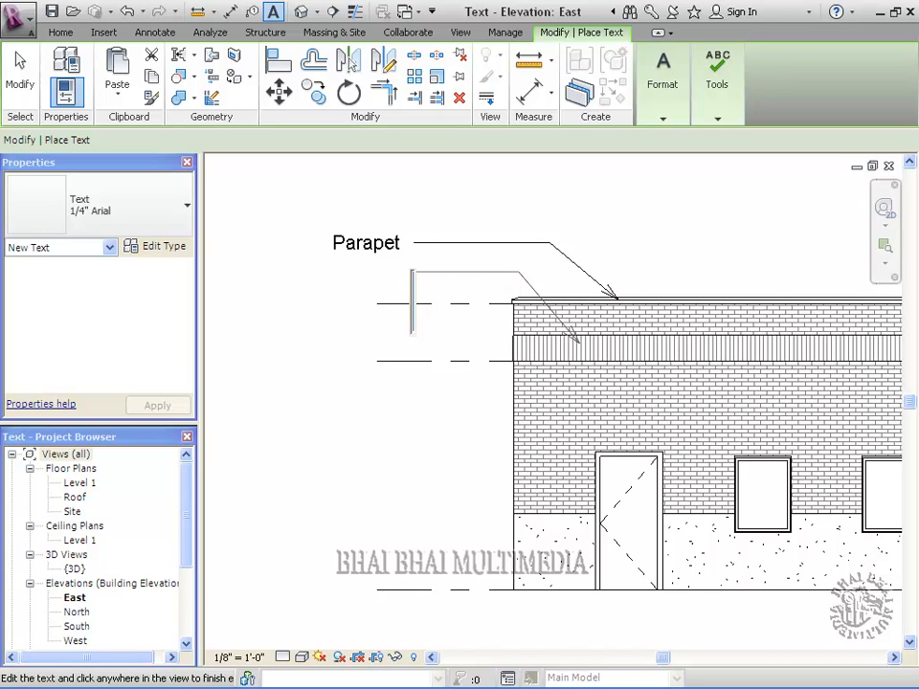
text(Brick Soldier)
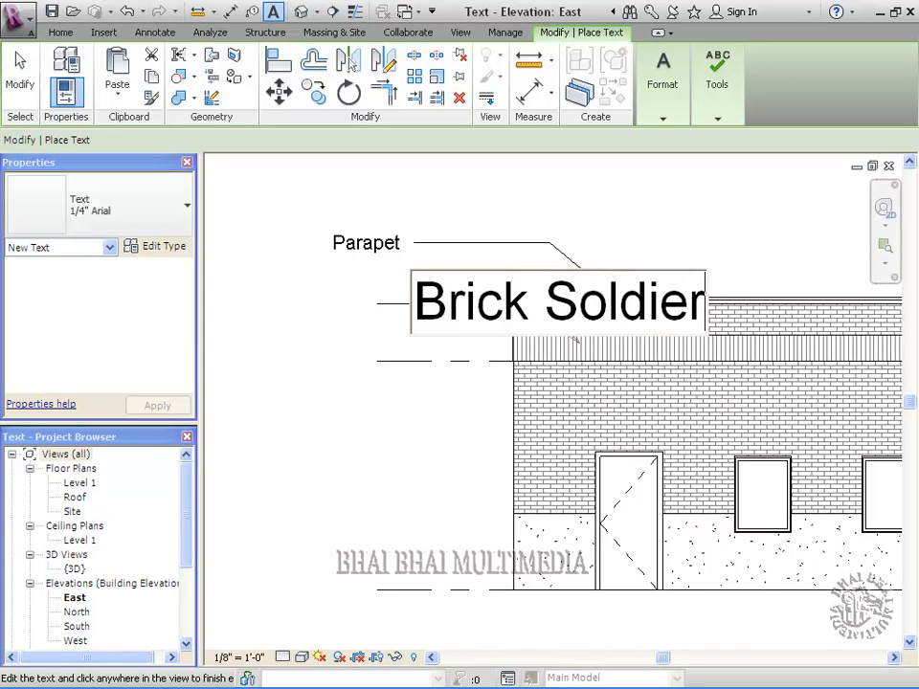
text( Course)
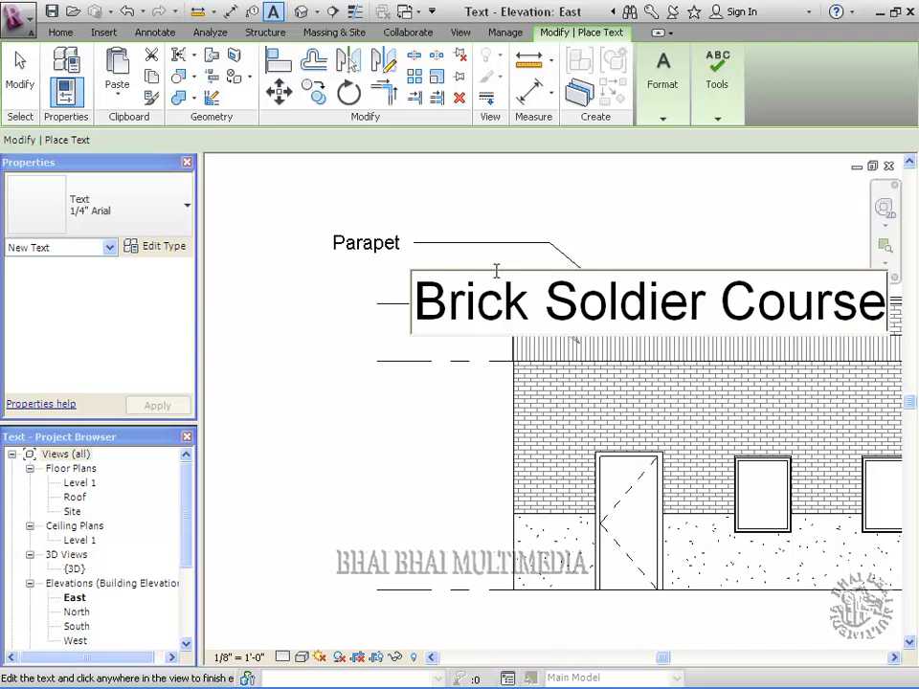
click(316, 205)
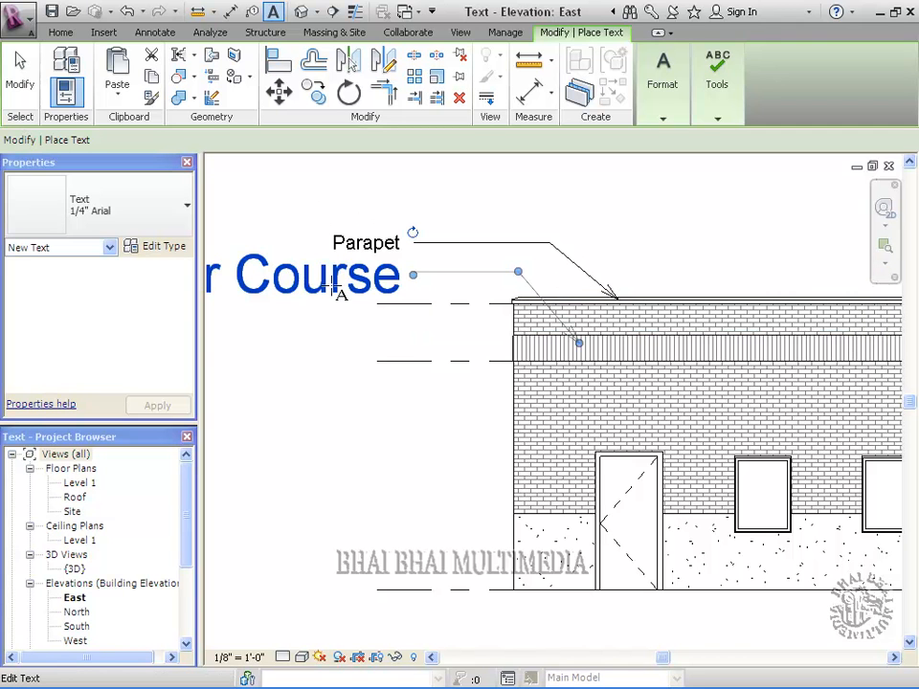
click(19, 71)
Change the Brick Soldier Course note's text type to 3/32" Arial.
click(285, 278)
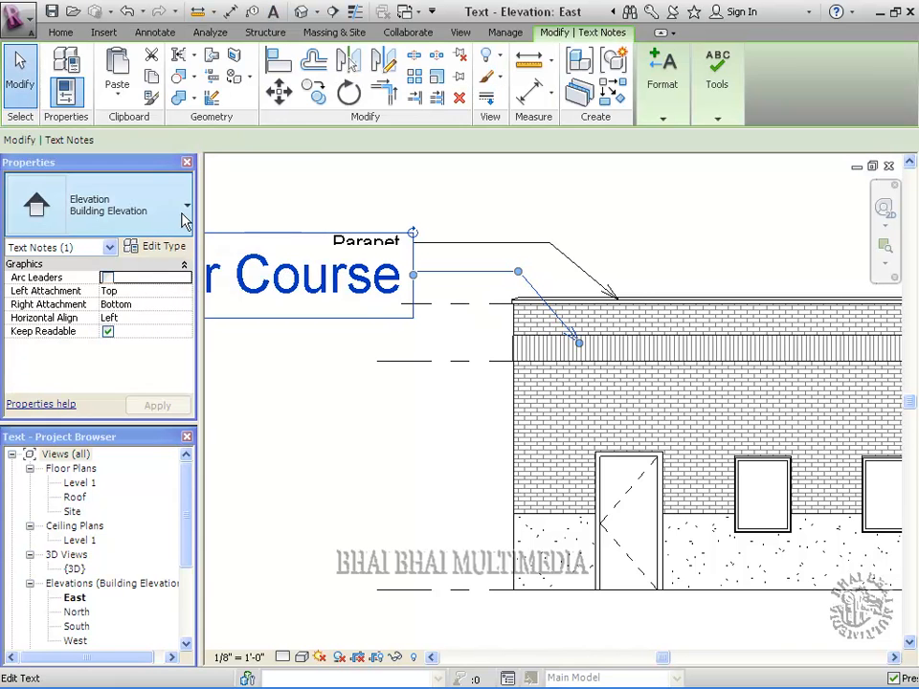
click(177, 218)
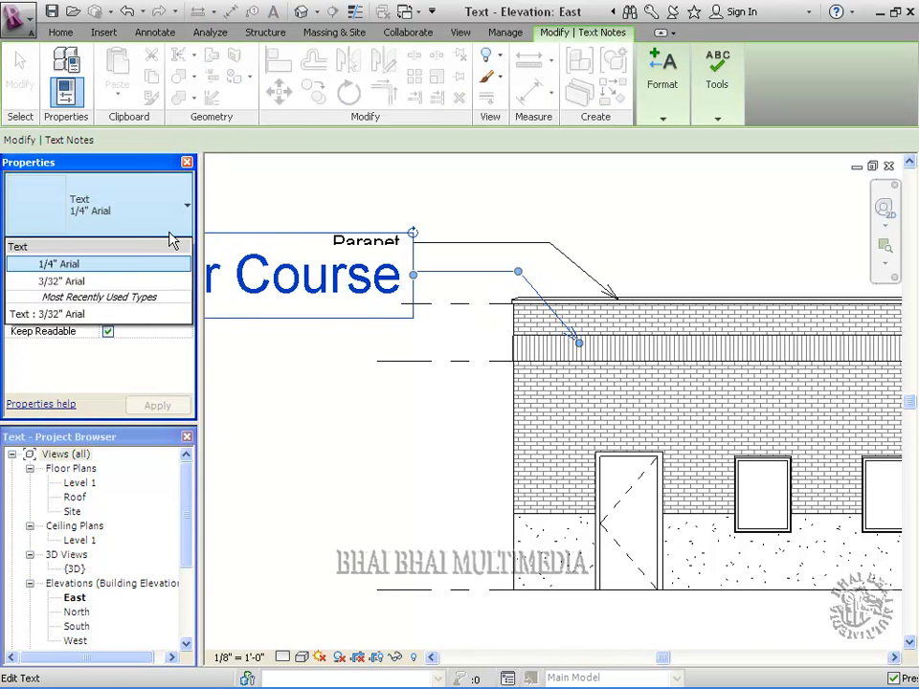
click(64, 282)
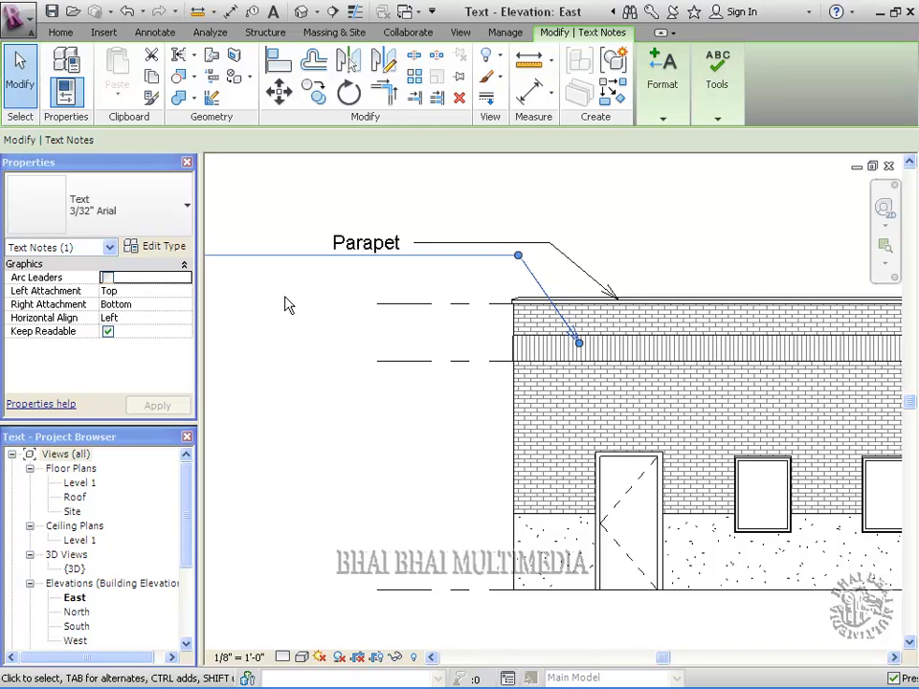
Move the Brick Soldier Course note directly beneath the Parapet note, lining up the right ends of their text.
middle_drag(318, 315, 427, 319)
drag(663, 657, 615, 660)
click(316, 279)
drag(343, 251, 590, 266)
drag(620, 660, 691, 660)
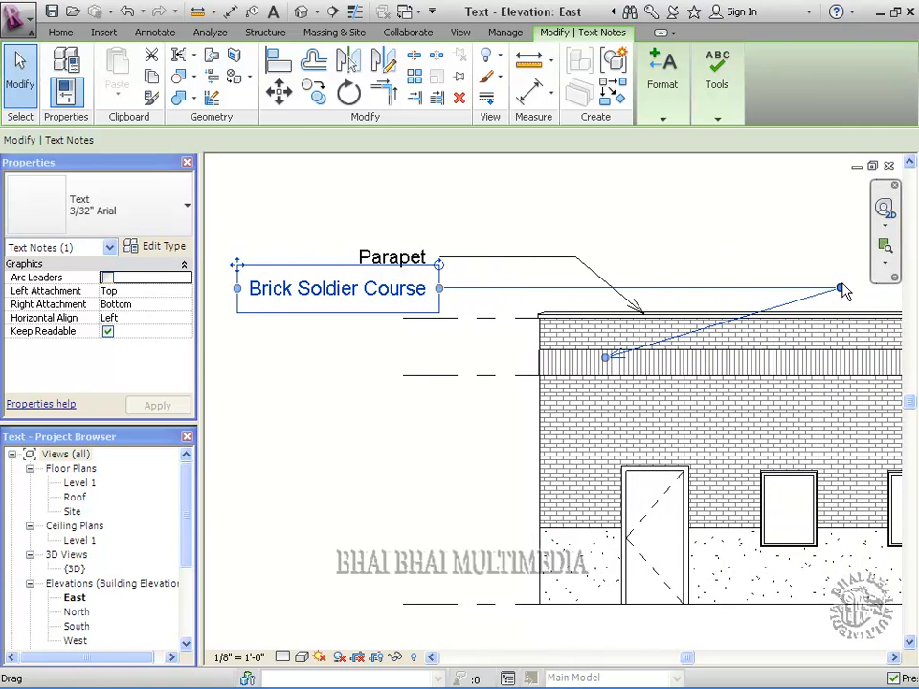
Place the Brick Soldier Course leader's elbow between the text and the building, and narrow the note so its text wraps onto three lines.
drag(840, 291, 522, 296)
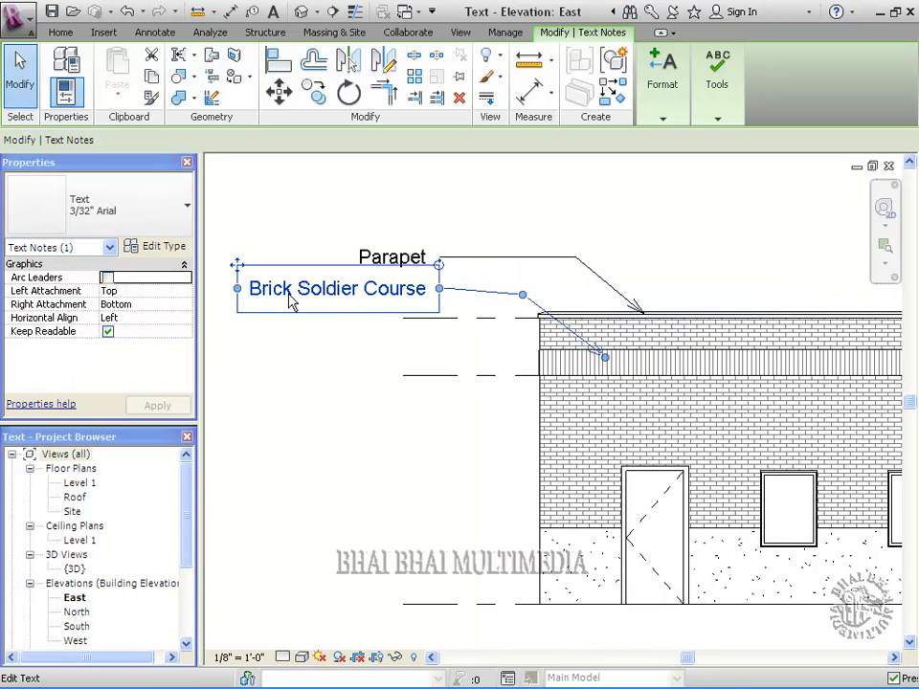
drag(243, 300, 319, 295)
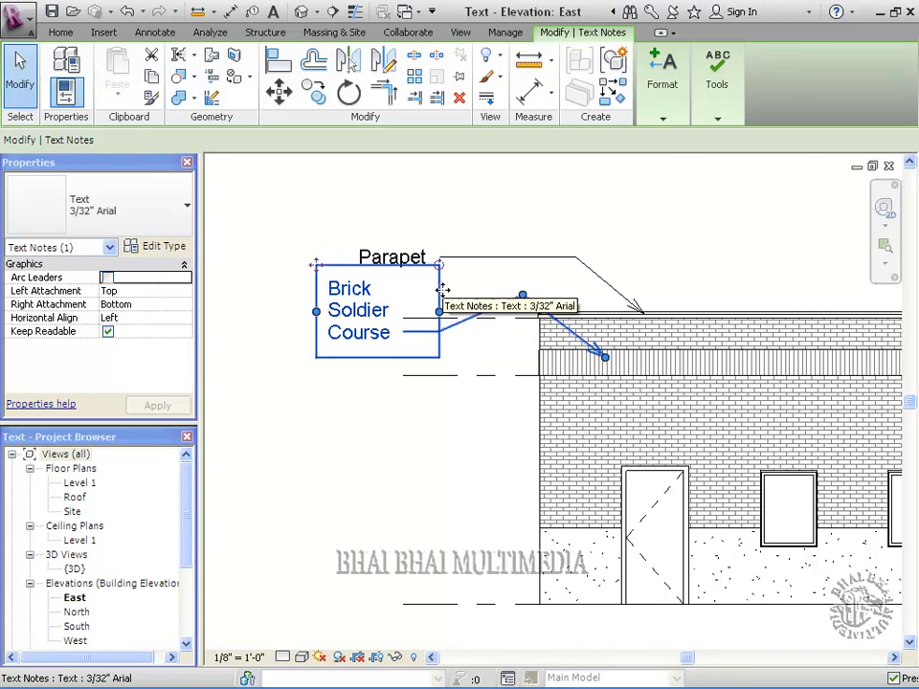
Try the Middle right attachment for the Brick Soldier Course note's leader, and leave the right attachment set to Top.
click(661, 120)
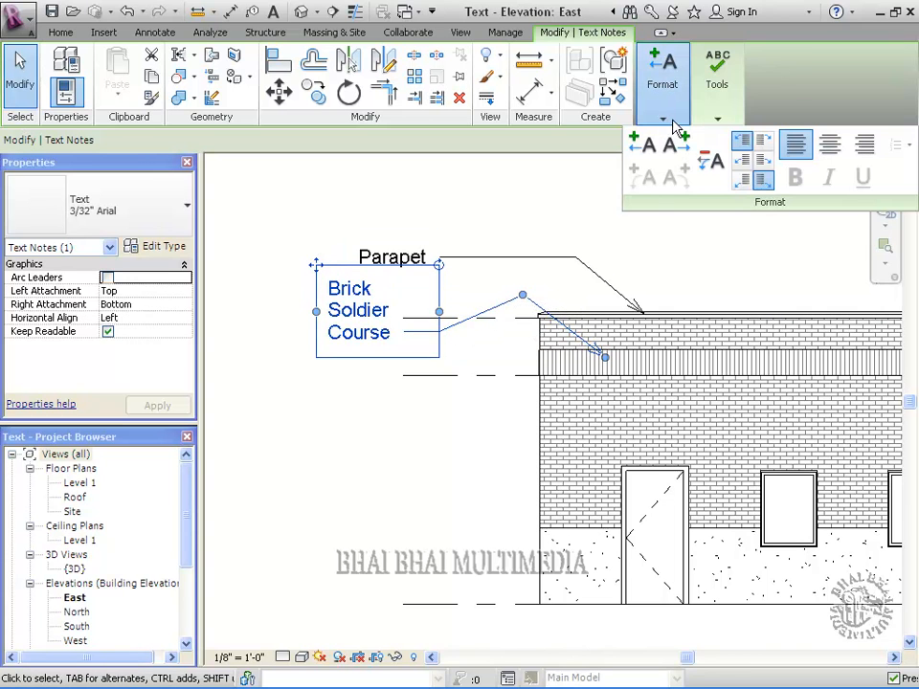
click(763, 143)
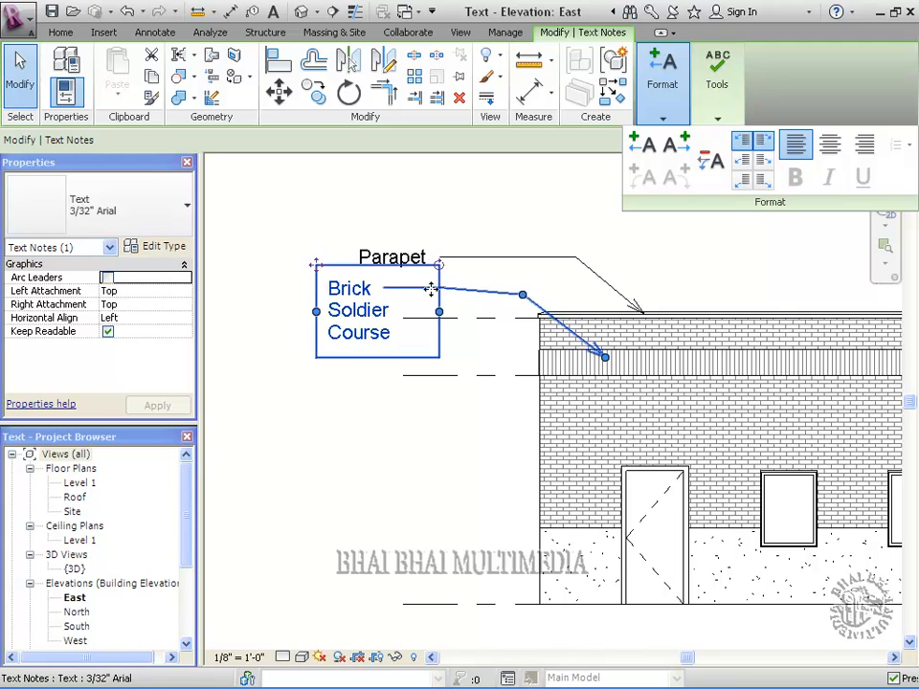
click(662, 116)
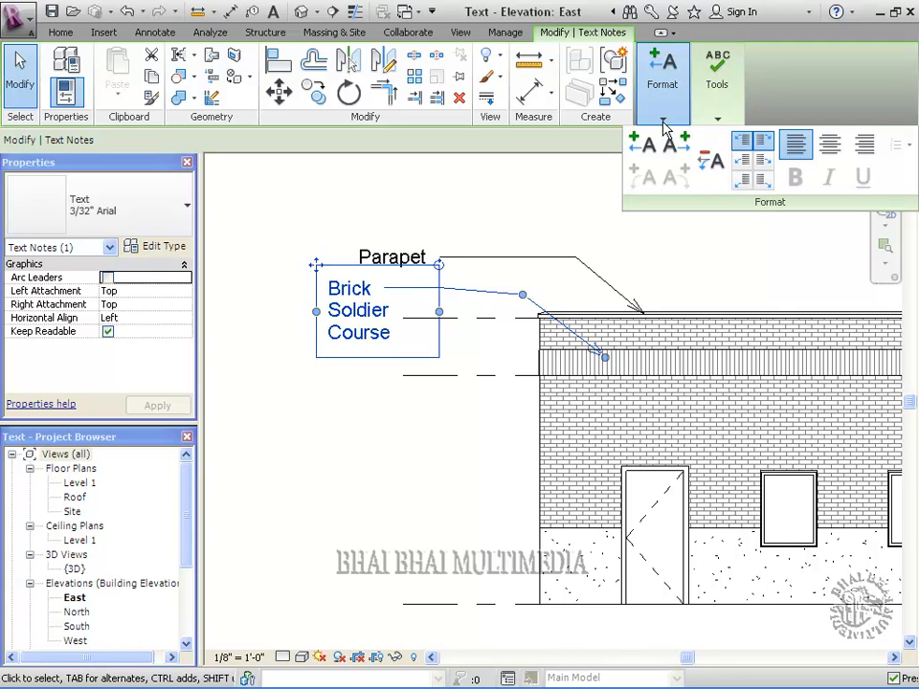
click(763, 161)
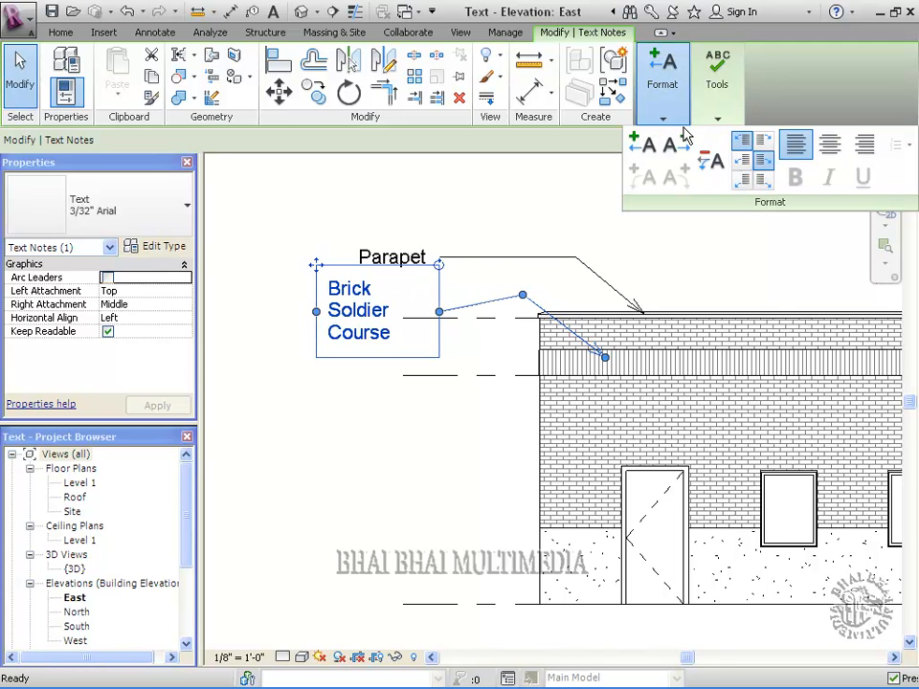
click(763, 141)
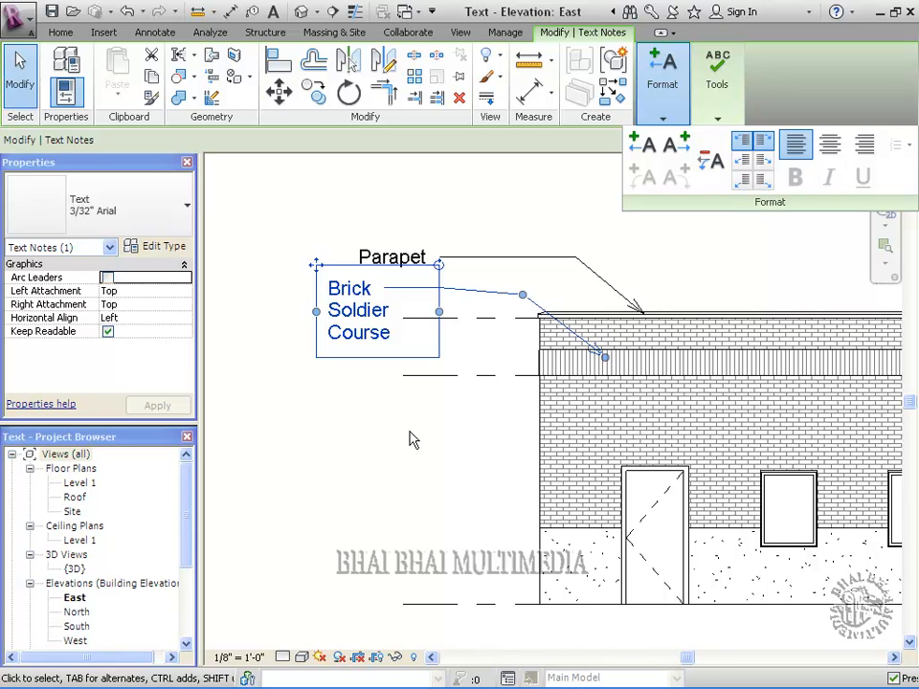
Add a second right-side straight leader to the Brick Soldier Course note, with its arrow on the brick wall below the soldier course.
scroll(442, 457, up, 1)
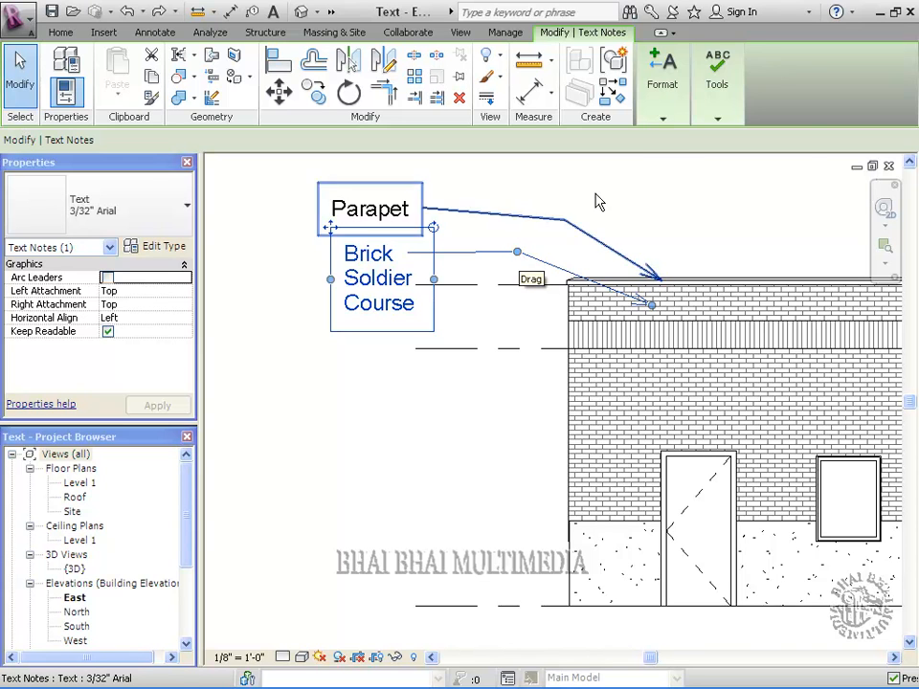
click(671, 117)
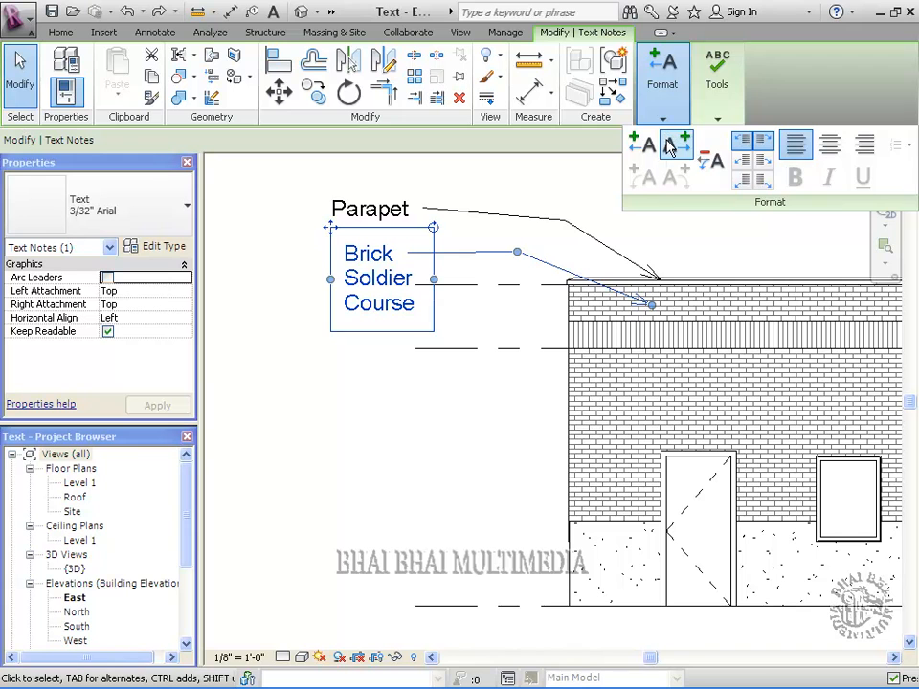
click(674, 146)
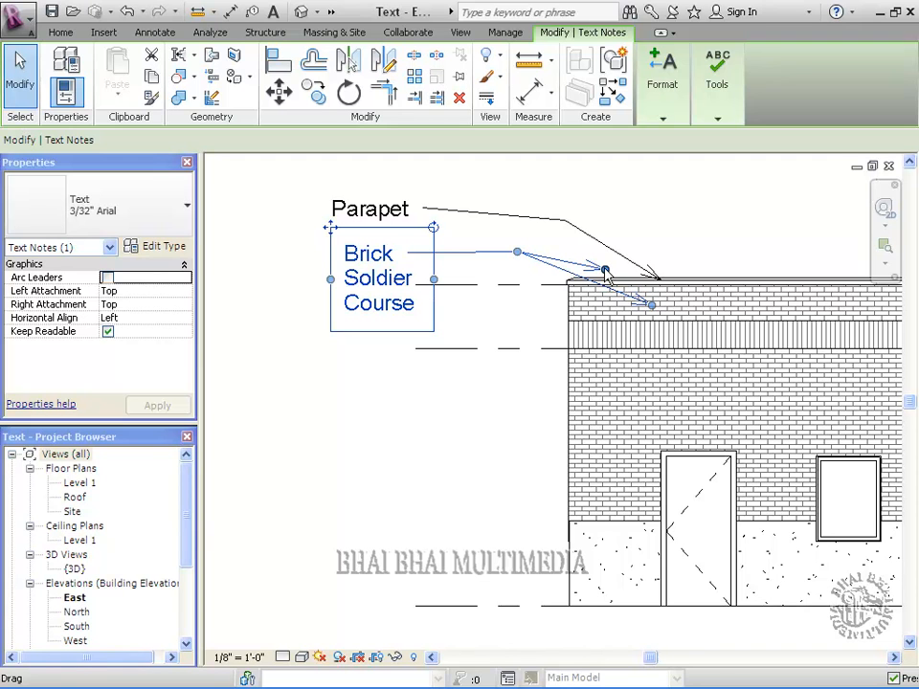
drag(605, 271, 614, 401)
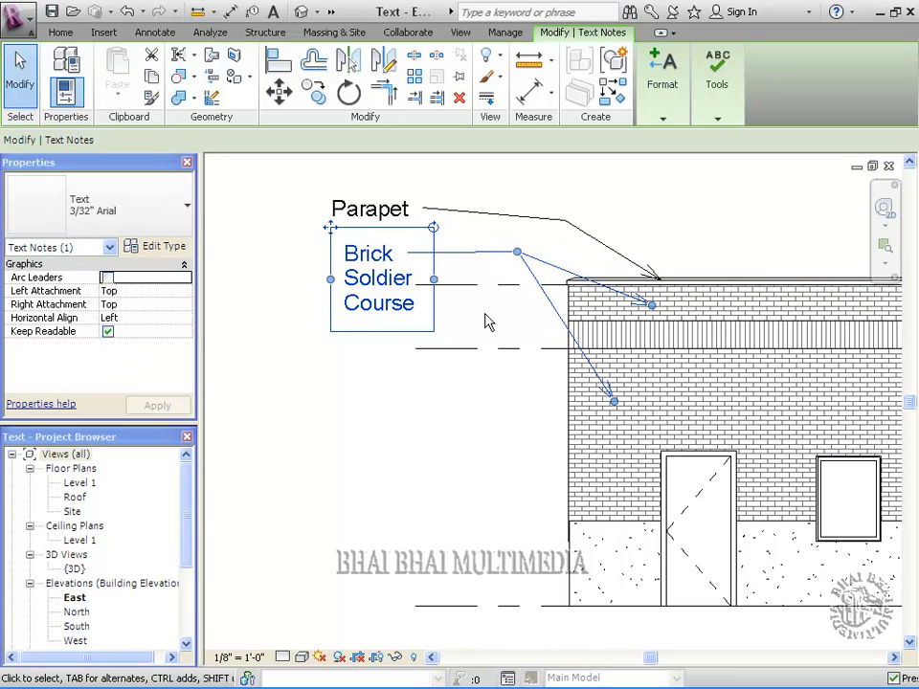
Place a 3/32" Arial text note "Face Brick" without a leader over the vertical brick band above the door and first window.
middle_drag(527, 406, 436, 416)
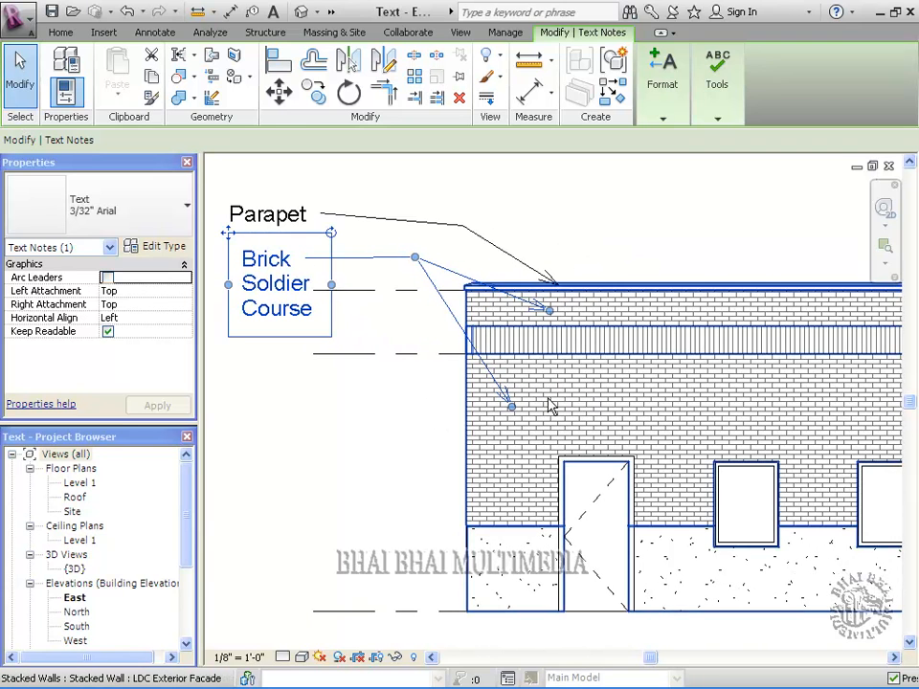
middle_drag(613, 391, 479, 380)
scroll(557, 368, up, 1)
scroll(561, 376, down, 1)
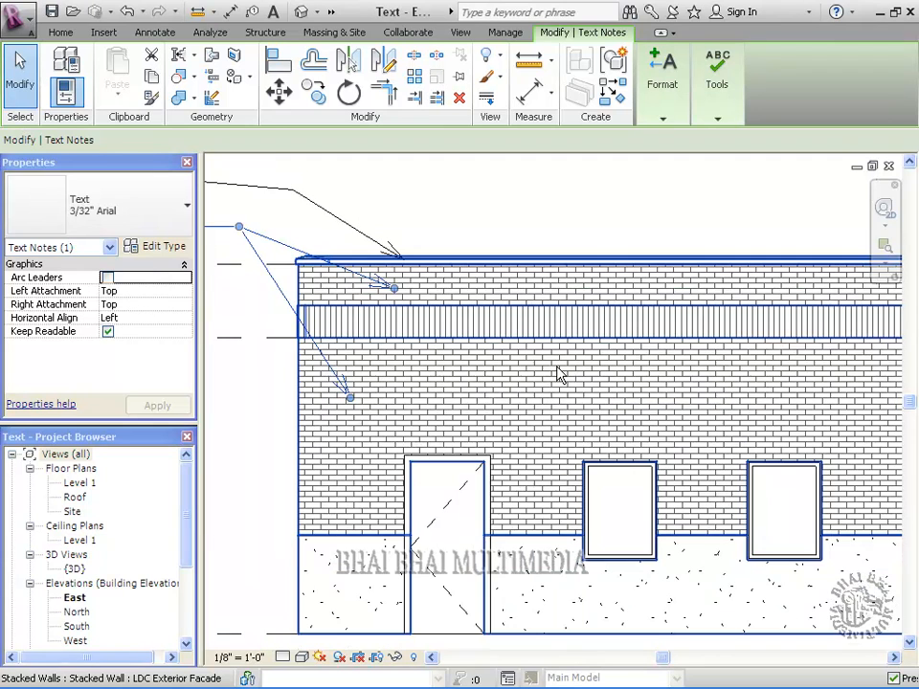
scroll(560, 376, up, 1)
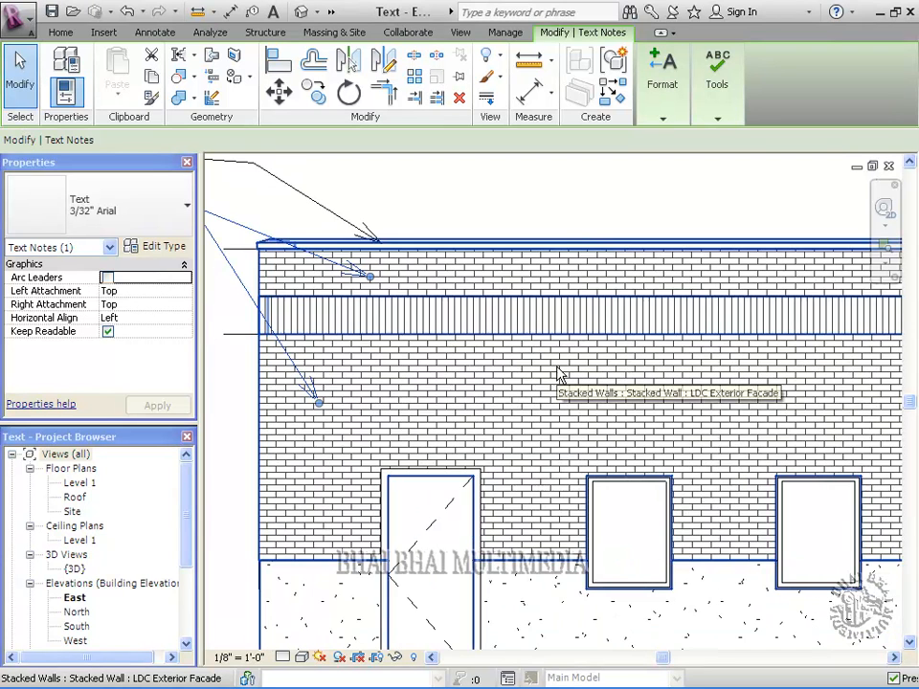
scroll(561, 375, up, 1)
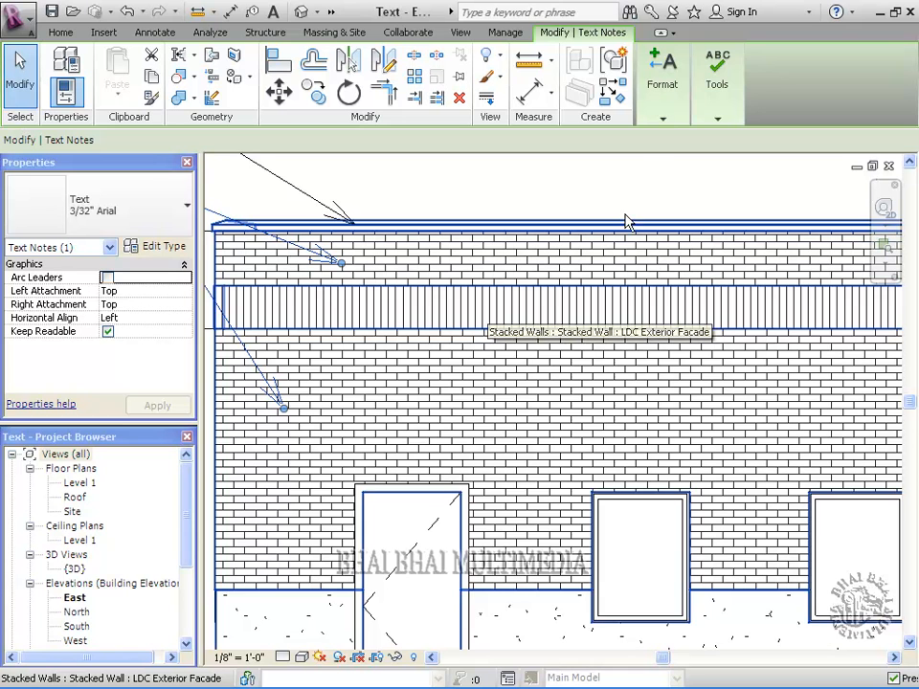
click(396, 199)
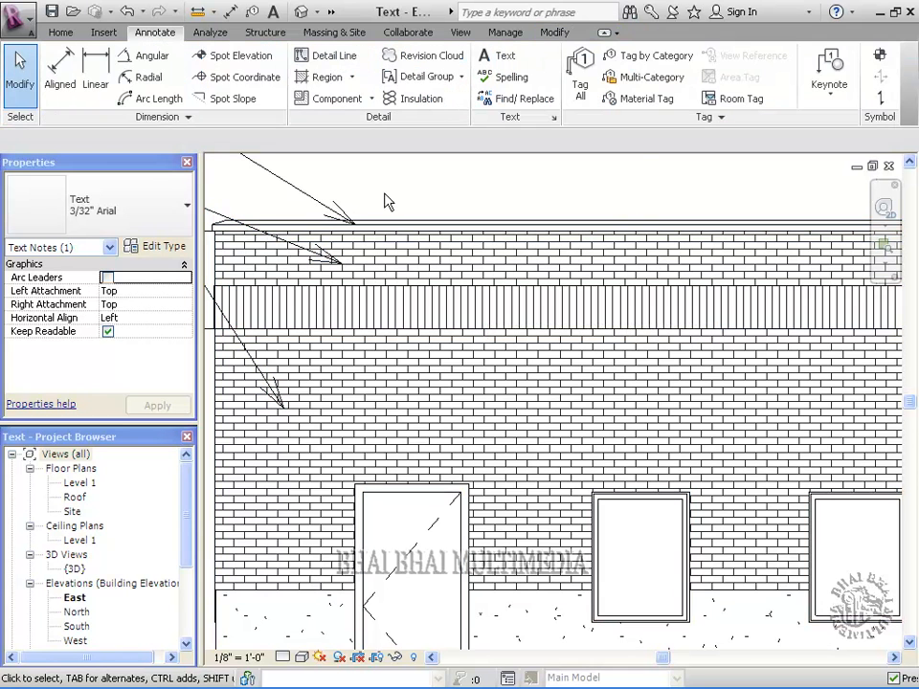
click(492, 59)
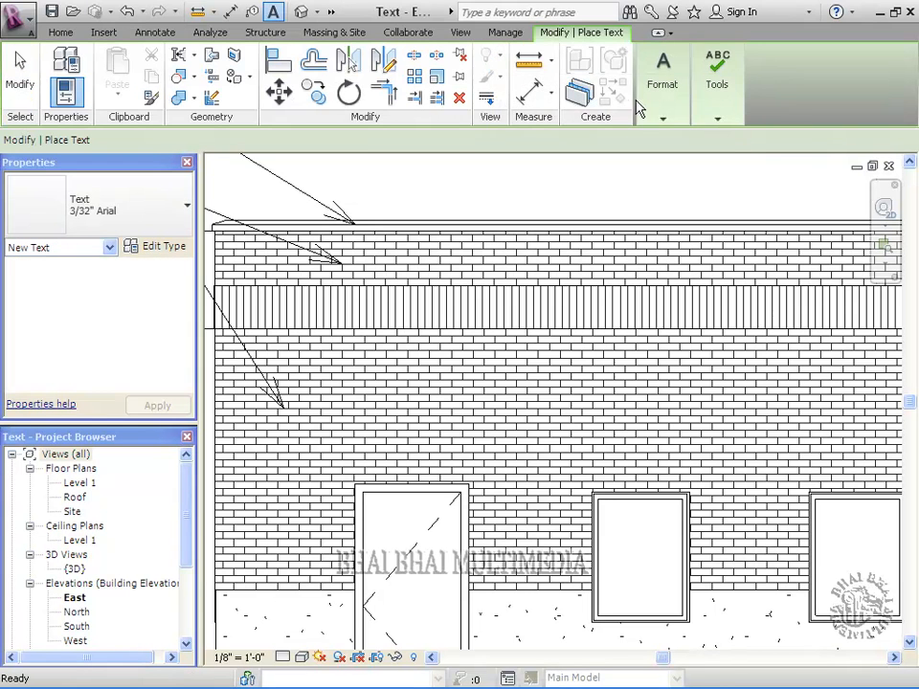
click(671, 107)
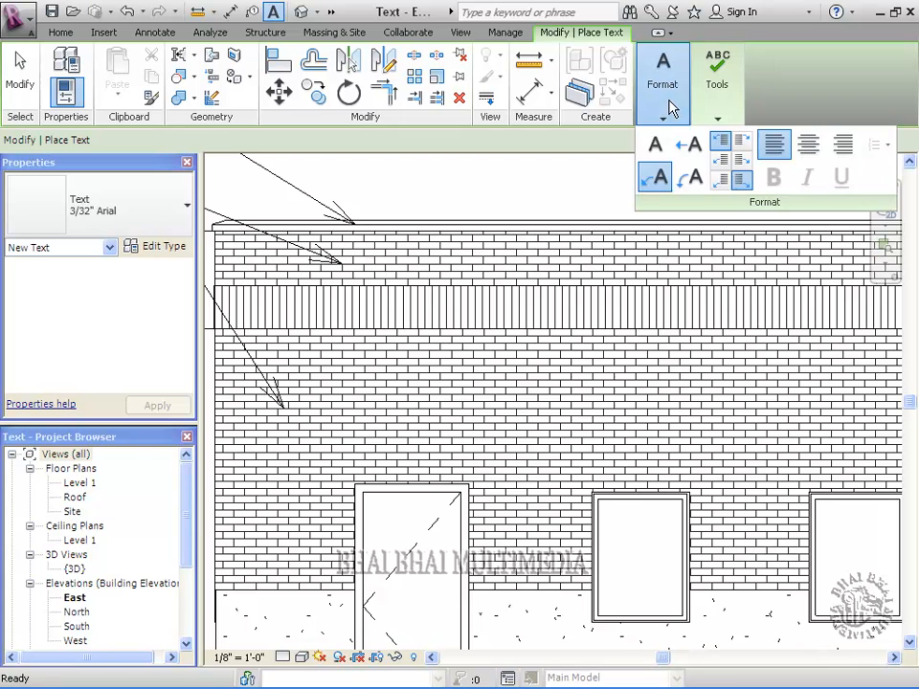
click(657, 149)
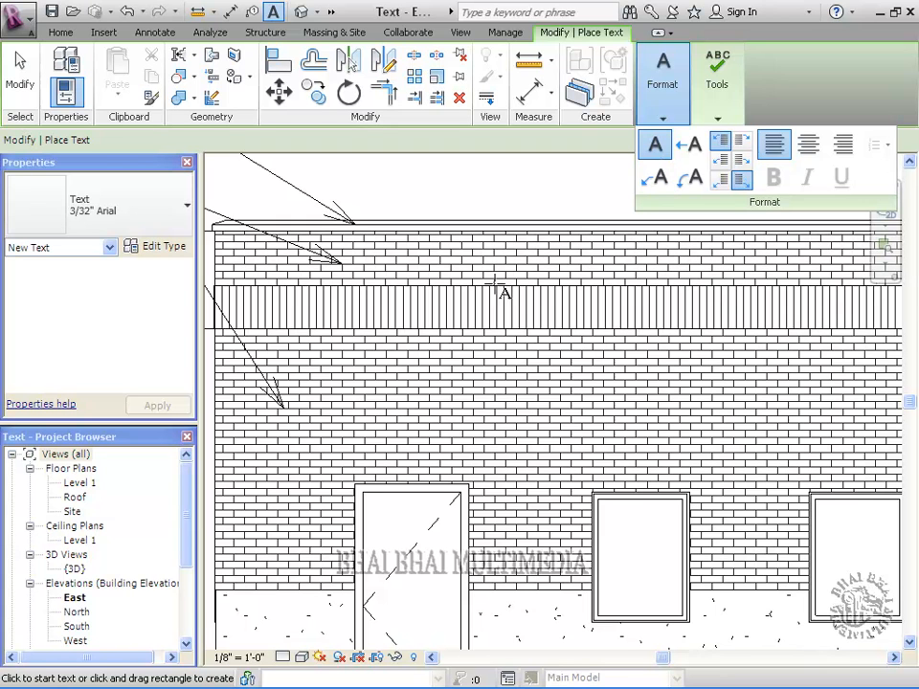
click(421, 305)
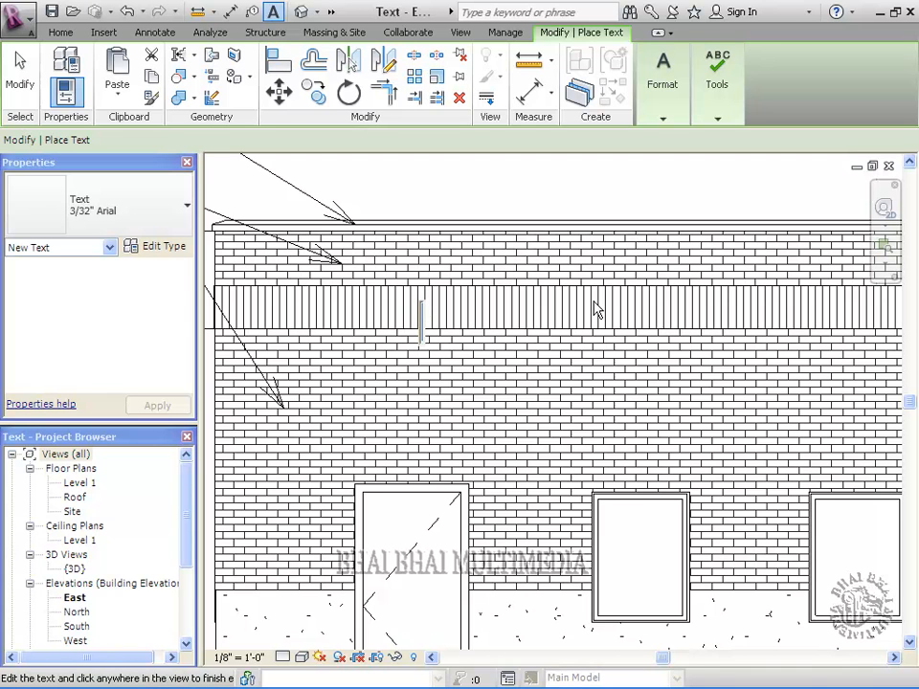
text(Face Brick)
key(Escape)
key(Escape)
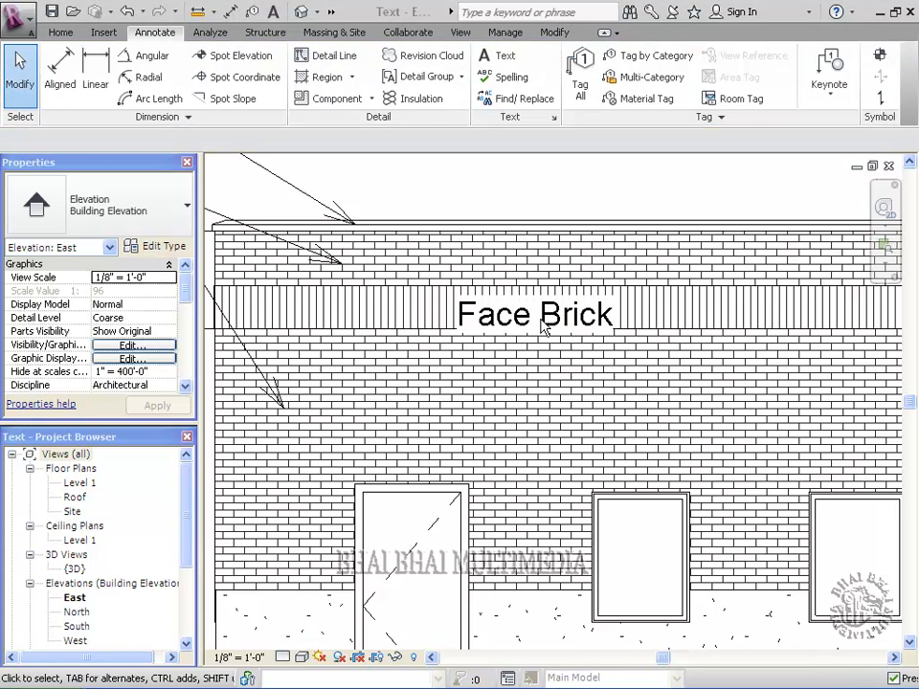
Set the background of the Face Brick note's 3/32" Arial text type to Transparent.
click(885, 276)
drag(438, 271, 632, 354)
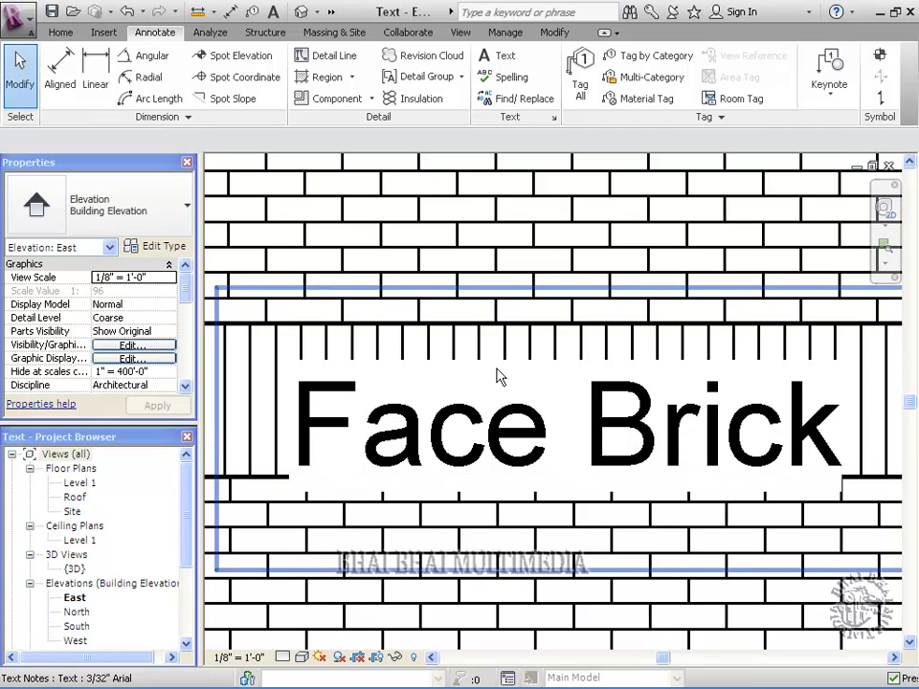
click(596, 408)
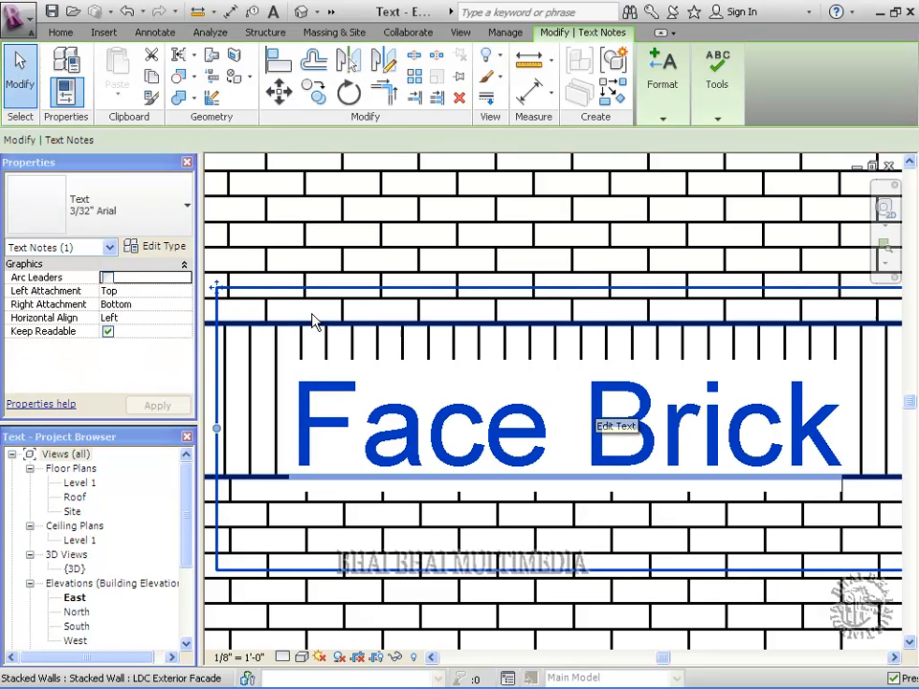
click(161, 251)
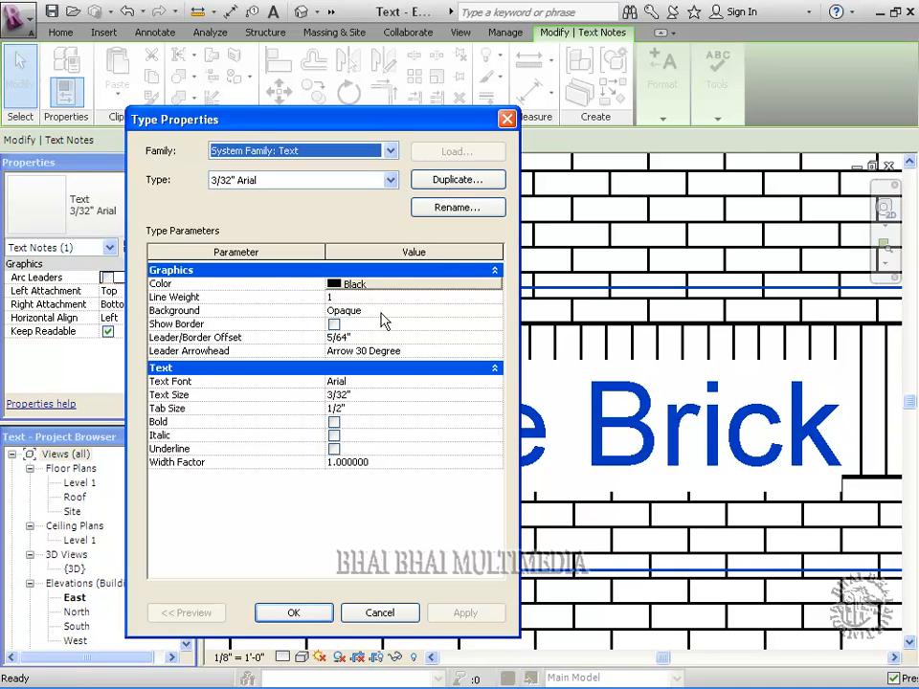
click(434, 312)
click(494, 310)
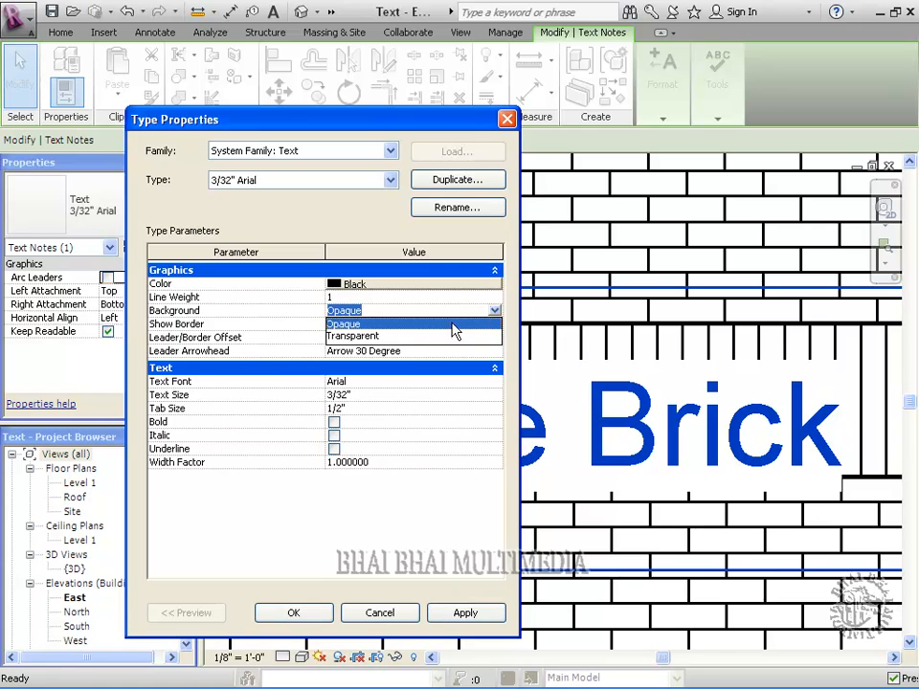
click(355, 333)
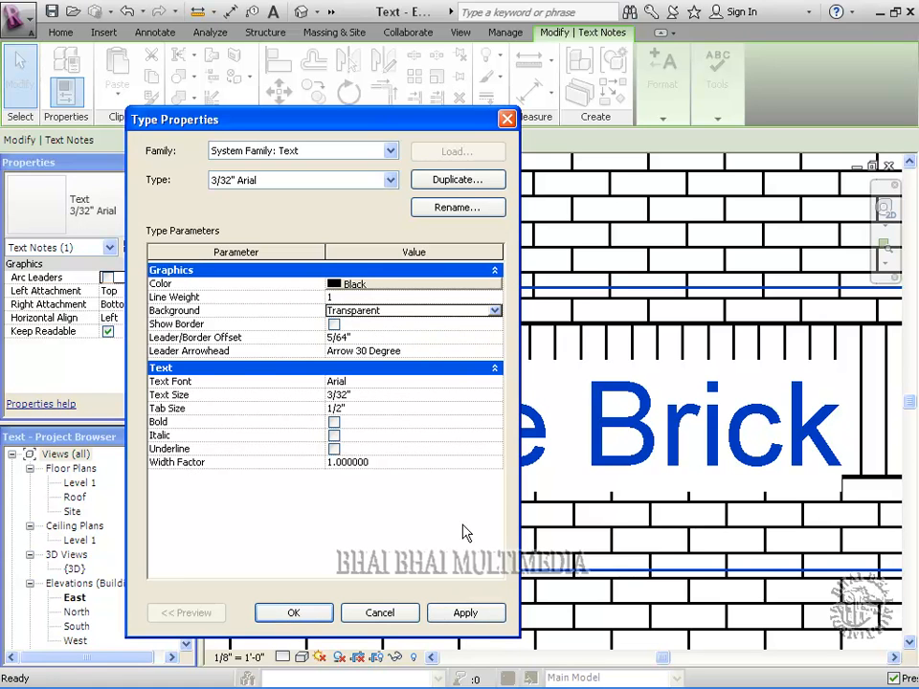
click(464, 615)
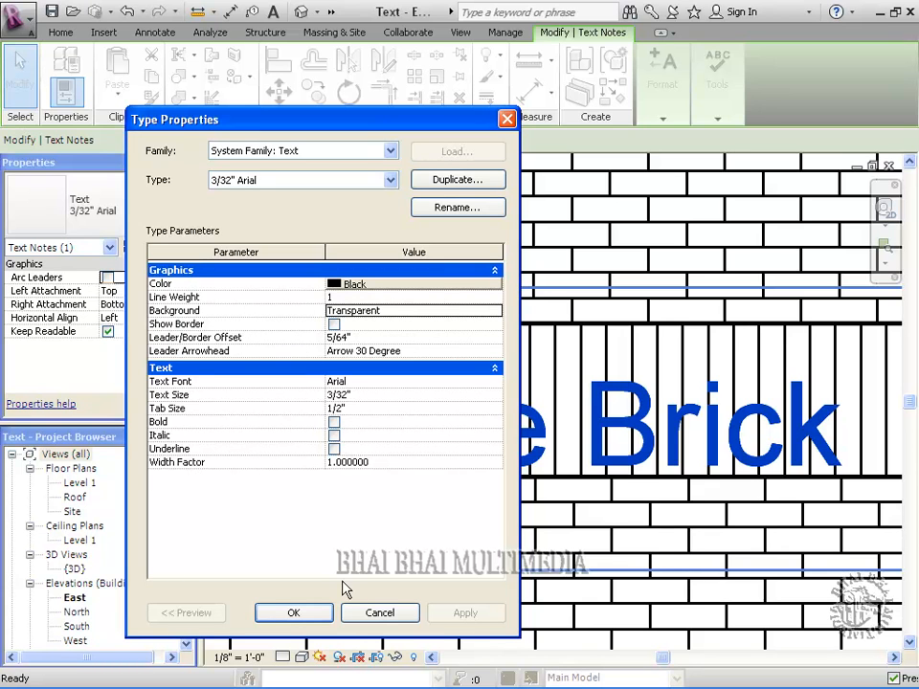
click(355, 614)
scroll(438, 518, down, 4)
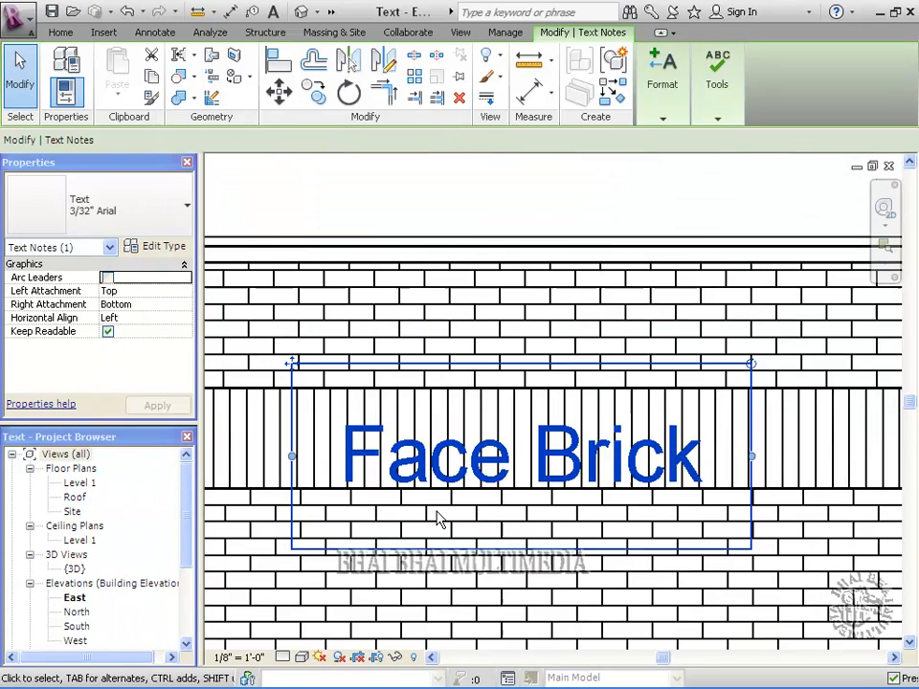
scroll(447, 461, down, 5)
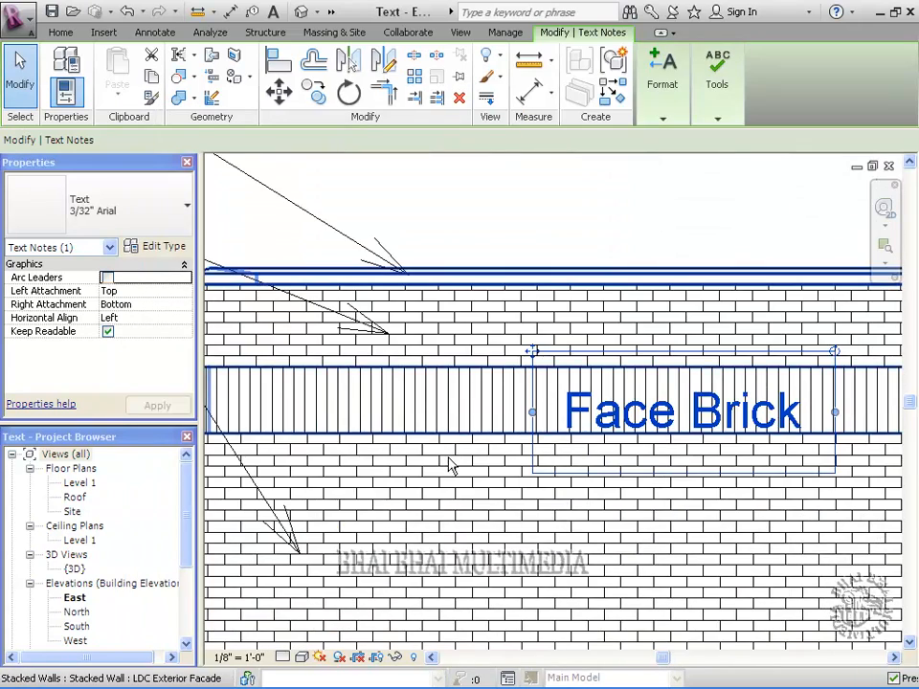